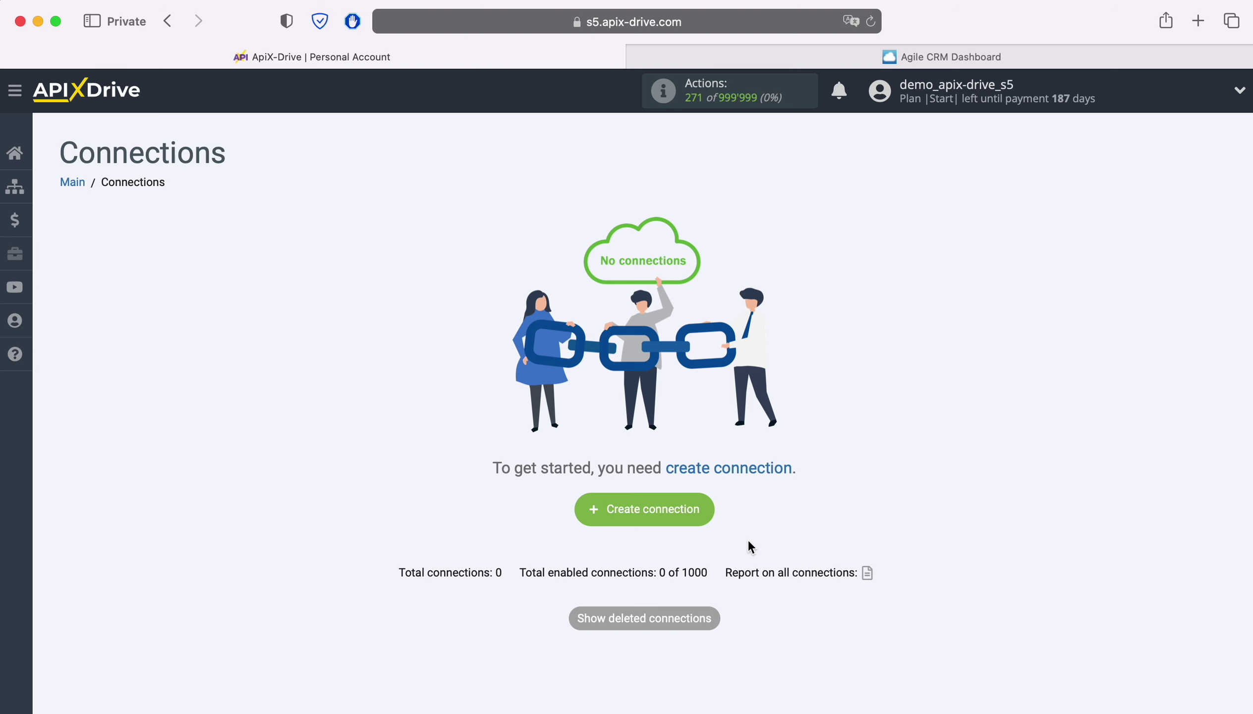
Create a new connection, 'New connection 5', from the Connections page.
click(706, 512)
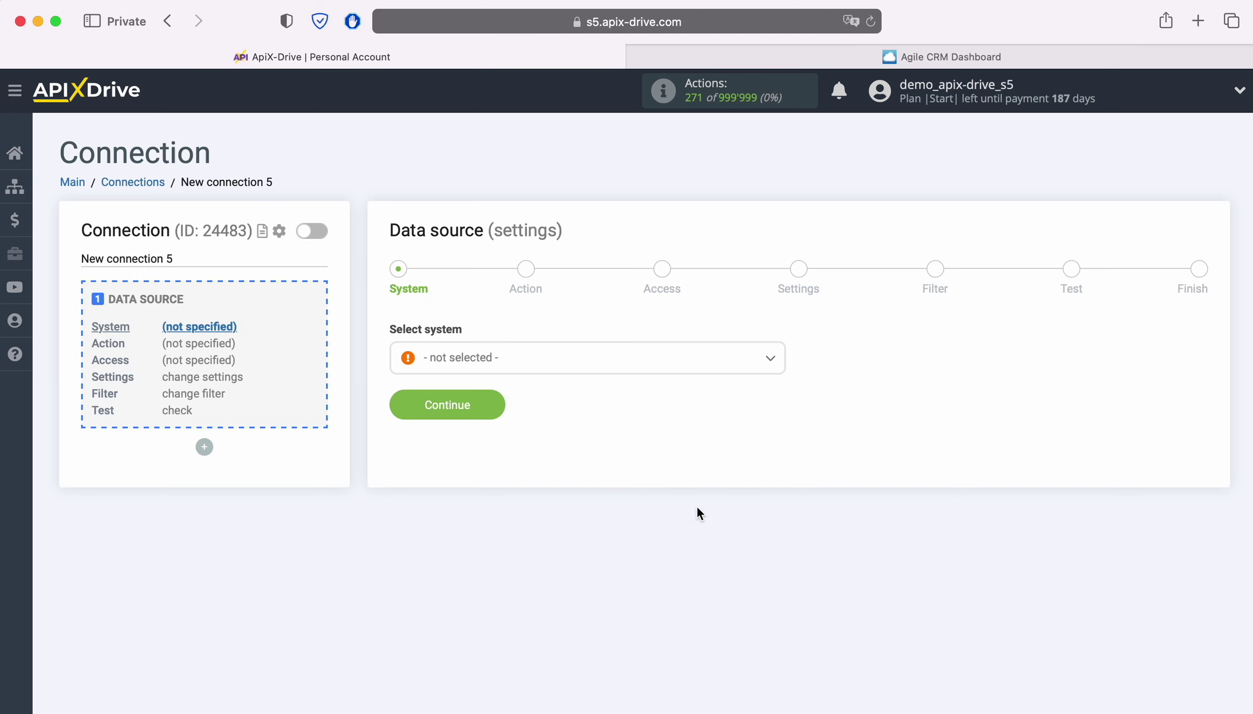
Choose TikTok as the data source system.
click(587, 372)
scroll(652, 542, down, 15)
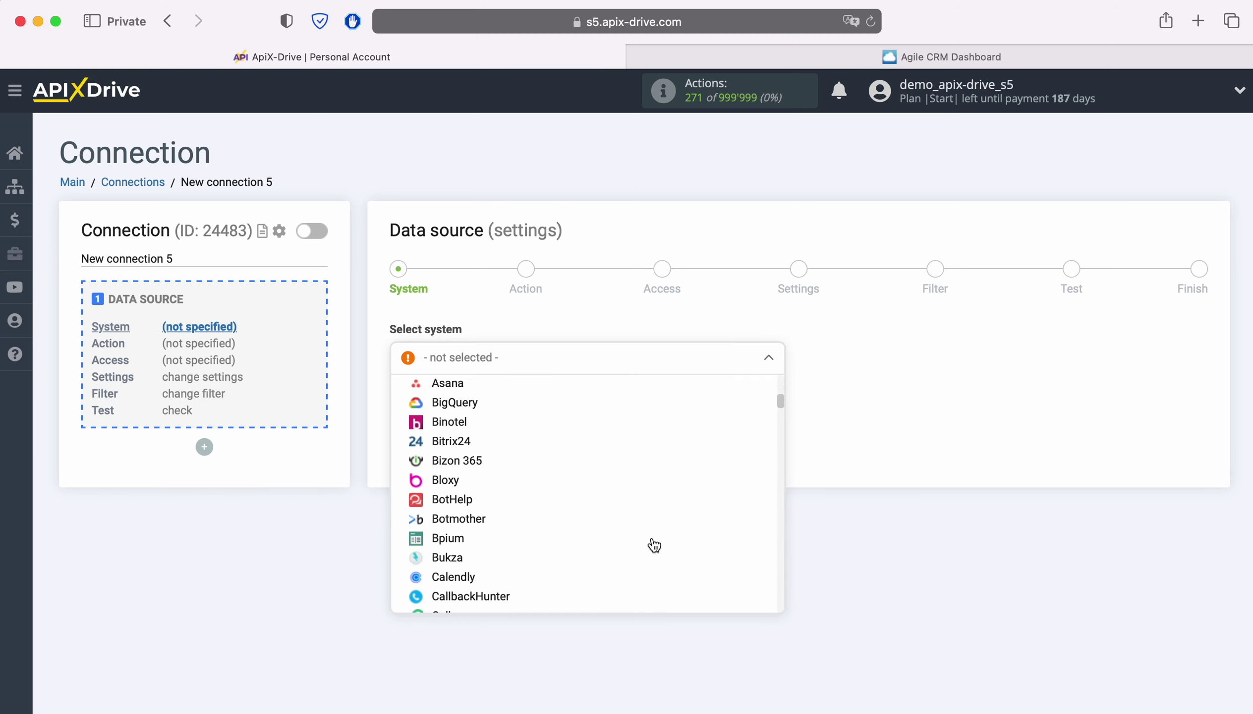
scroll(654, 545, down, 20)
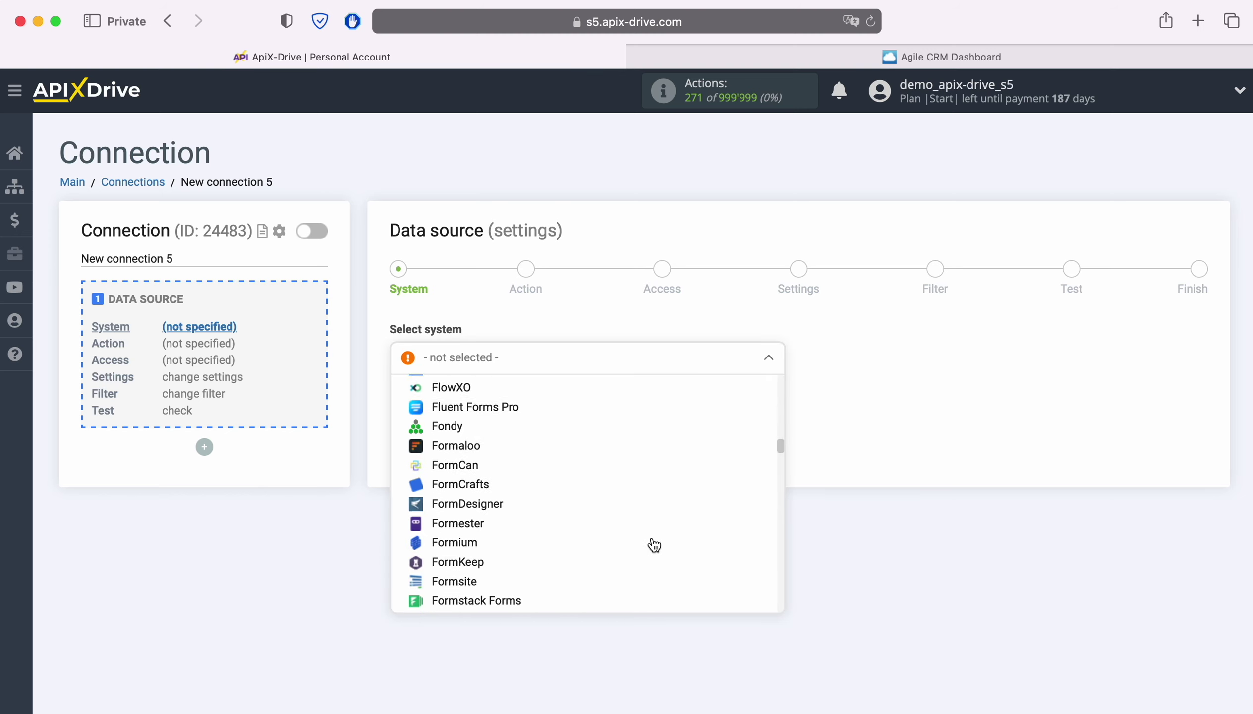
scroll(654, 545, down, 20)
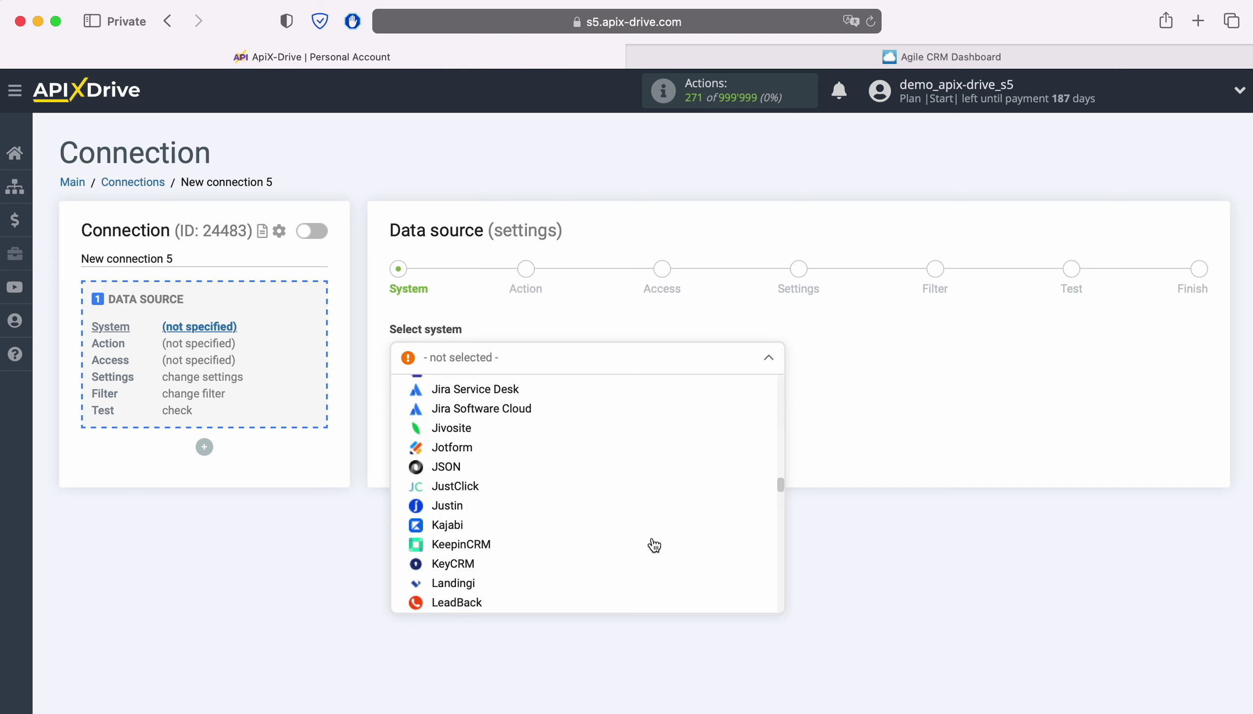
scroll(654, 545, down, 20)
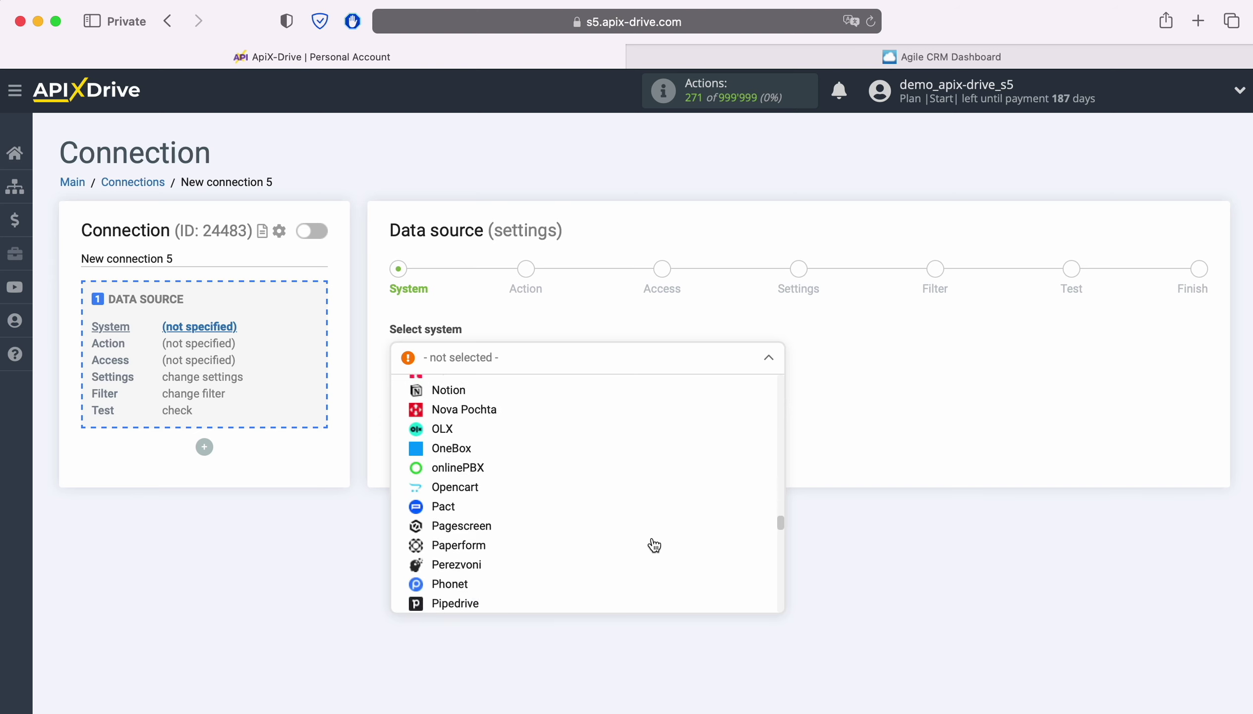
scroll(654, 545, down, 20)
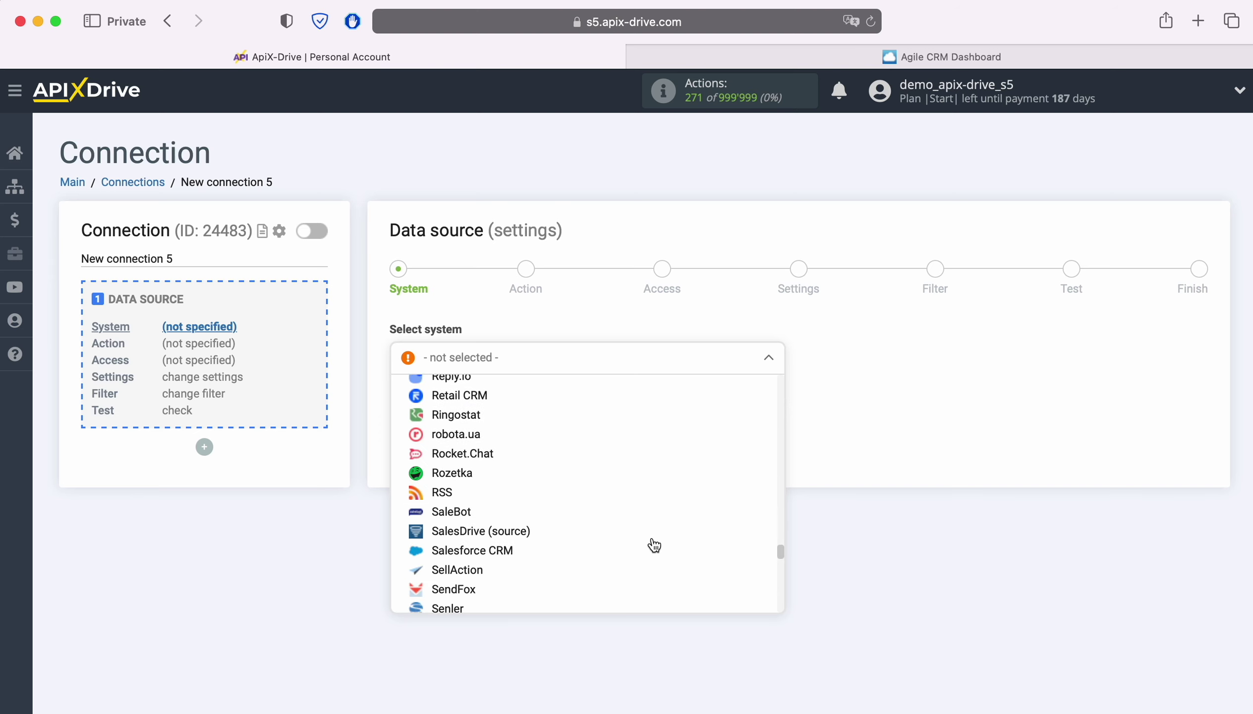
scroll(654, 545, down, 15)
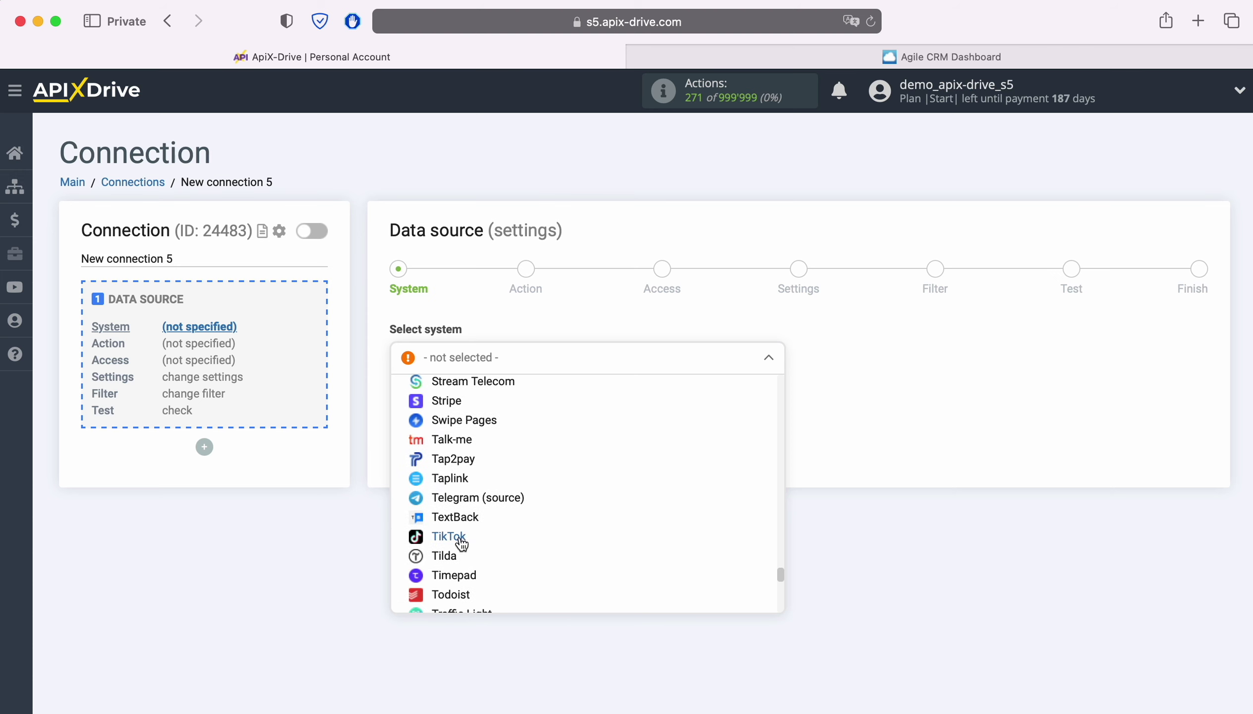
click(652, 540)
click(488, 408)
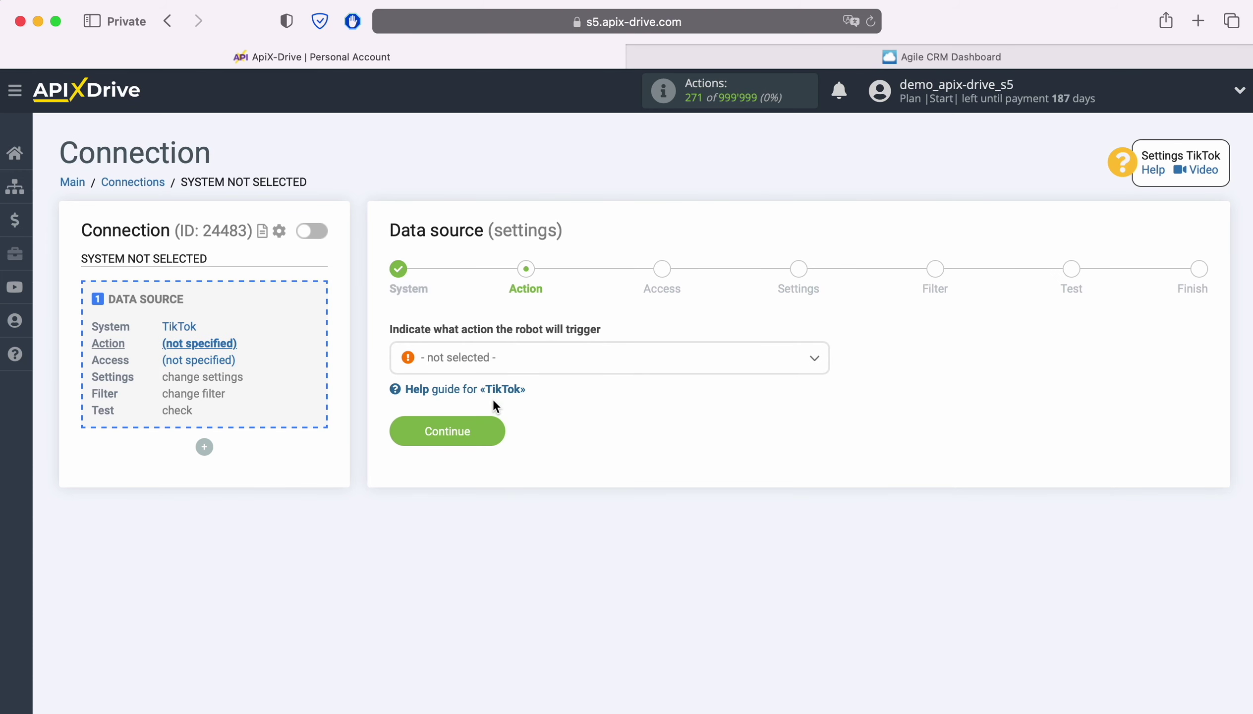
Set the TikTok source action to Get LEADS (new).
click(578, 370)
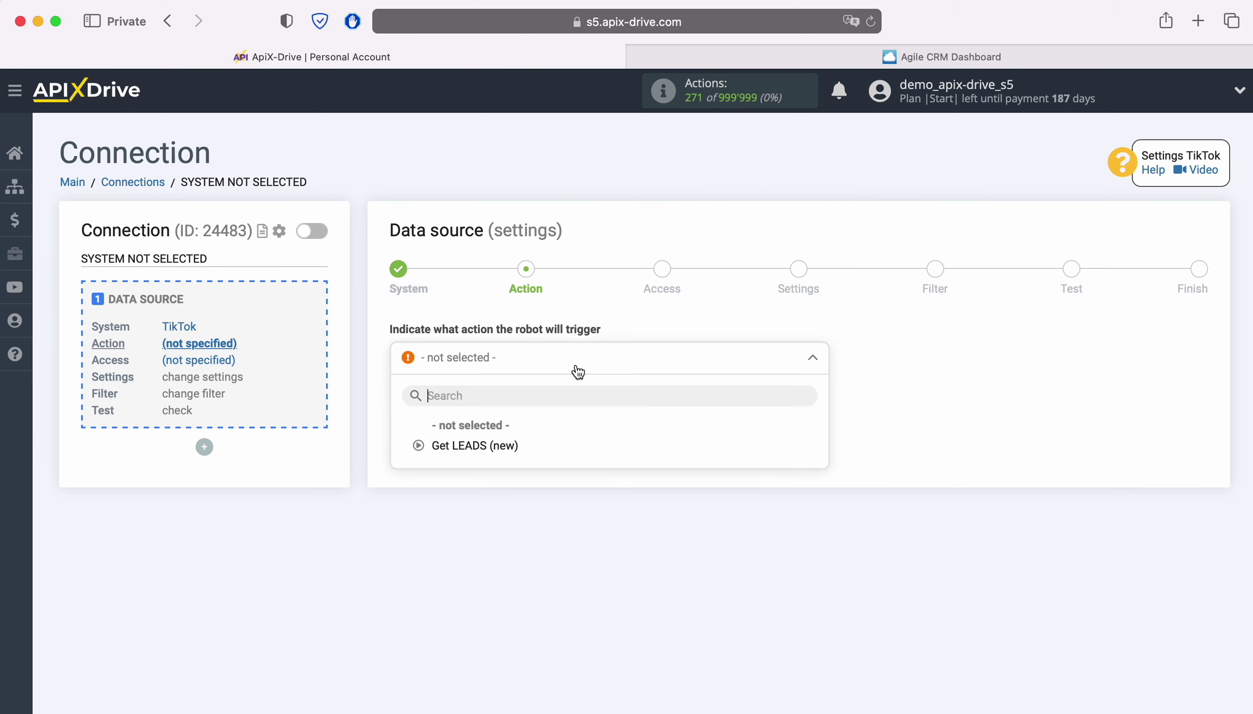
click(501, 444)
click(499, 440)
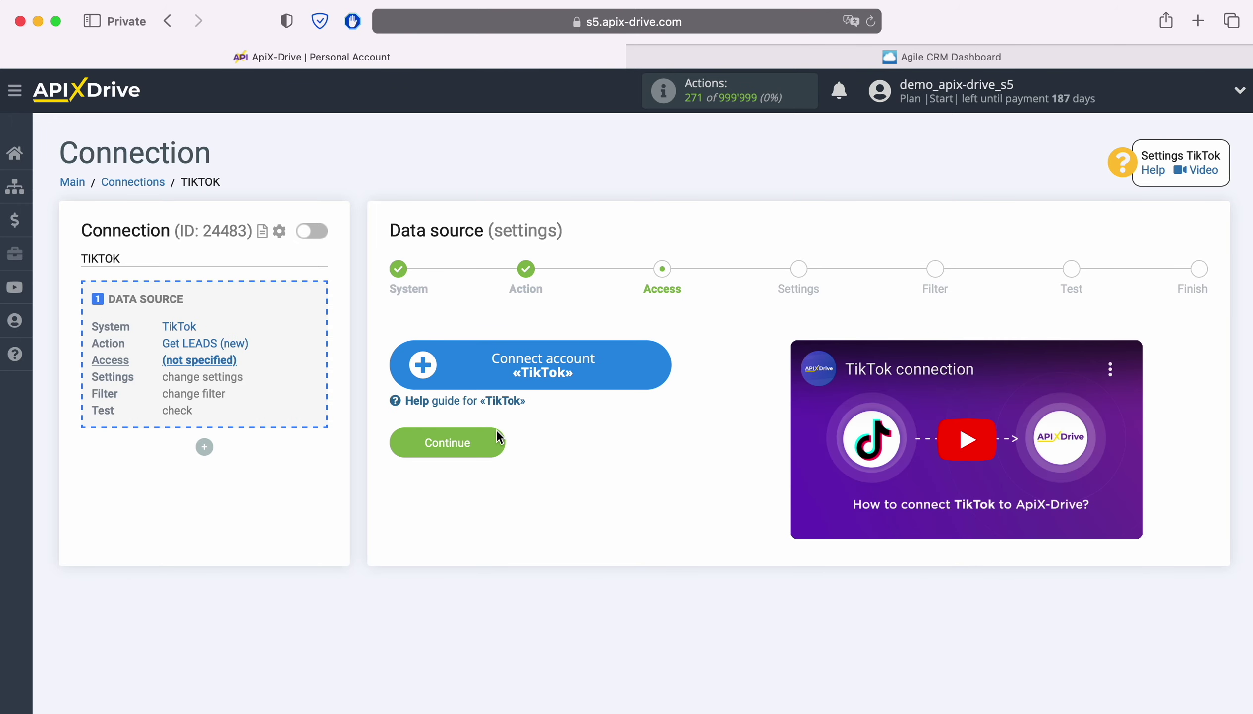
Log in to TikTok for Business with the account e-mail and password.
click(664, 360)
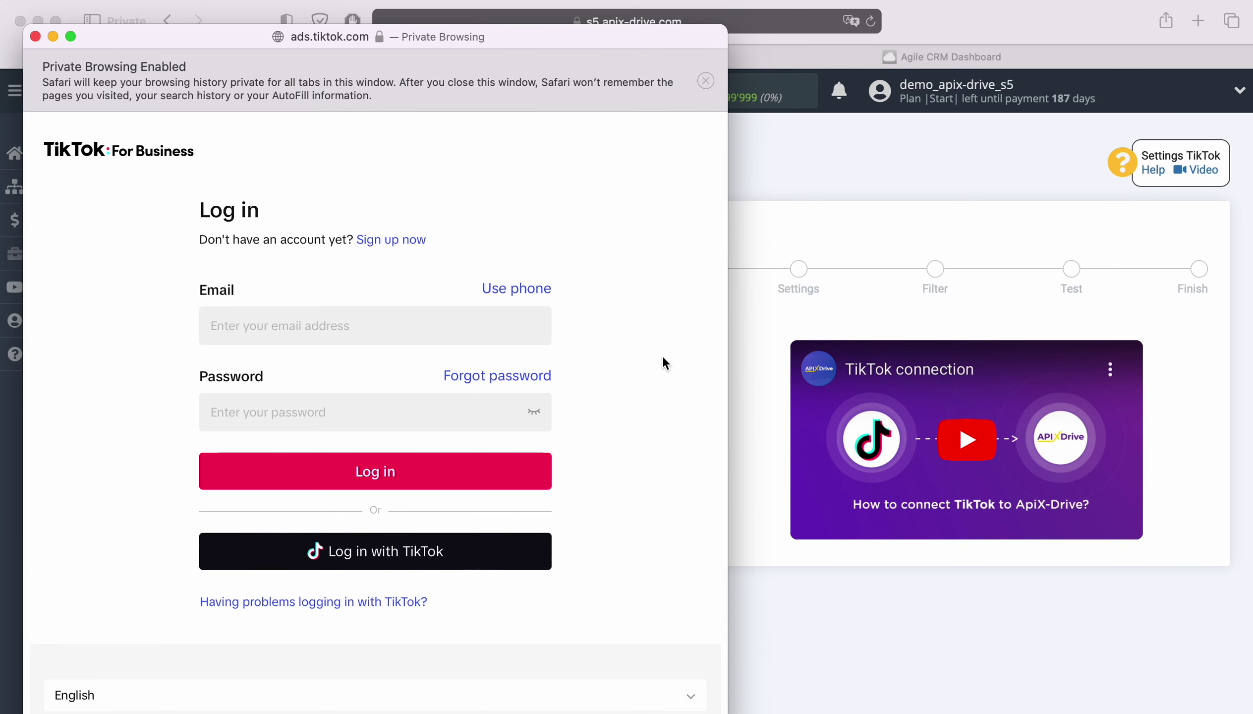
click(429, 328)
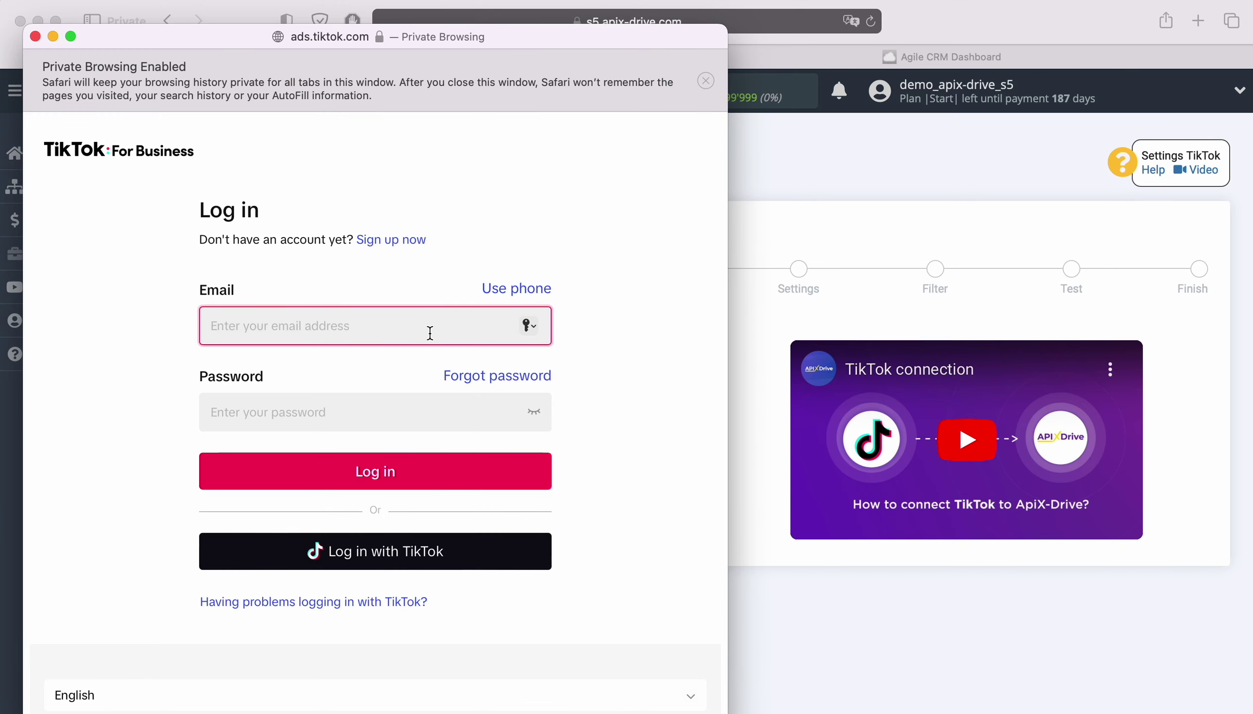
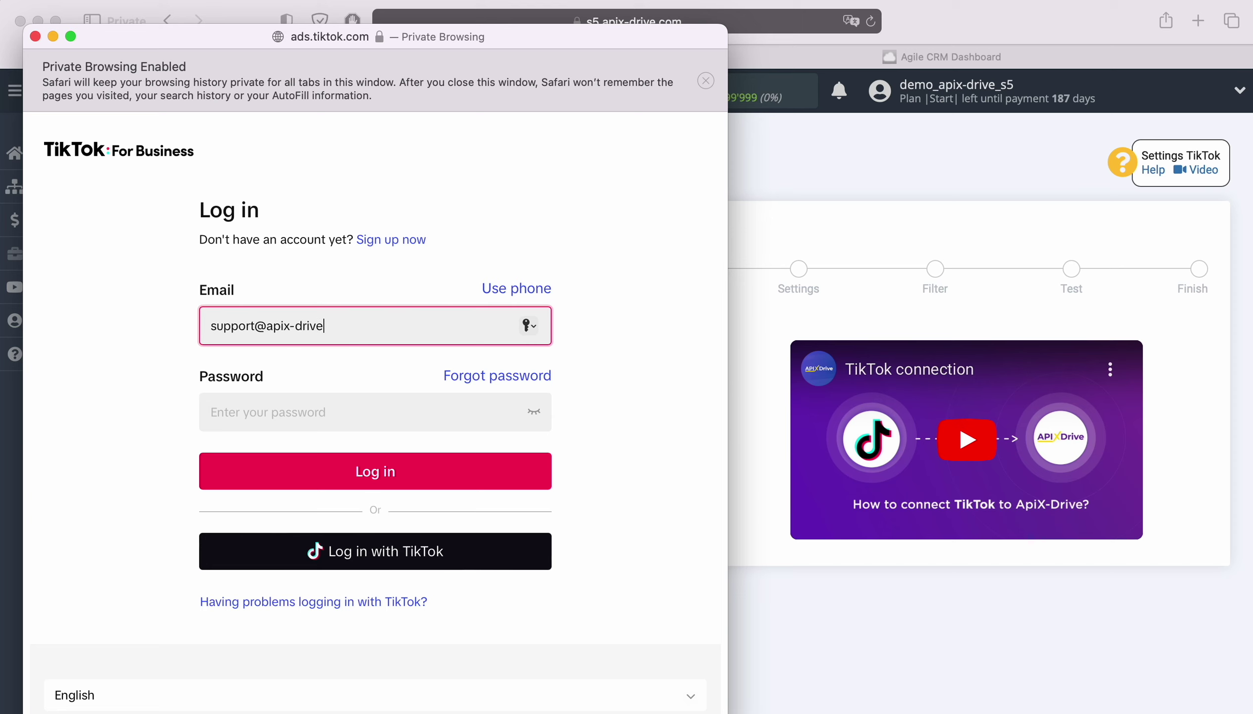
key(Tab)
text(•••••••••••••)
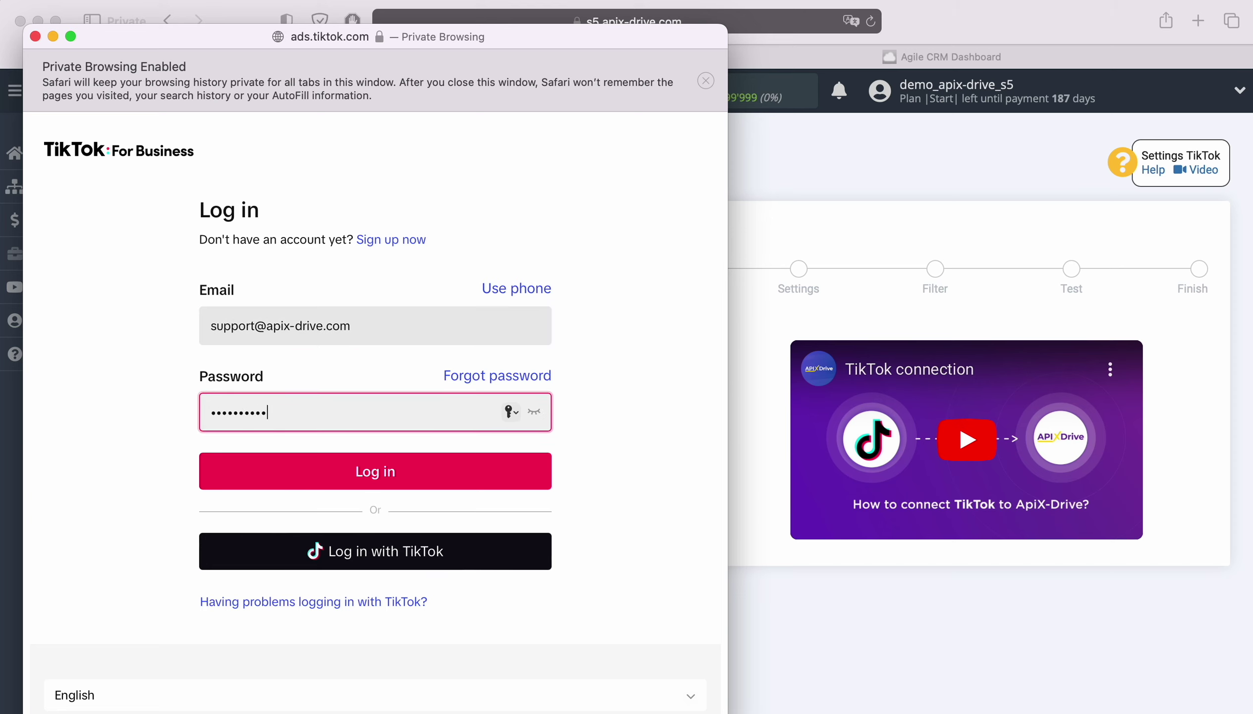
click(433, 479)
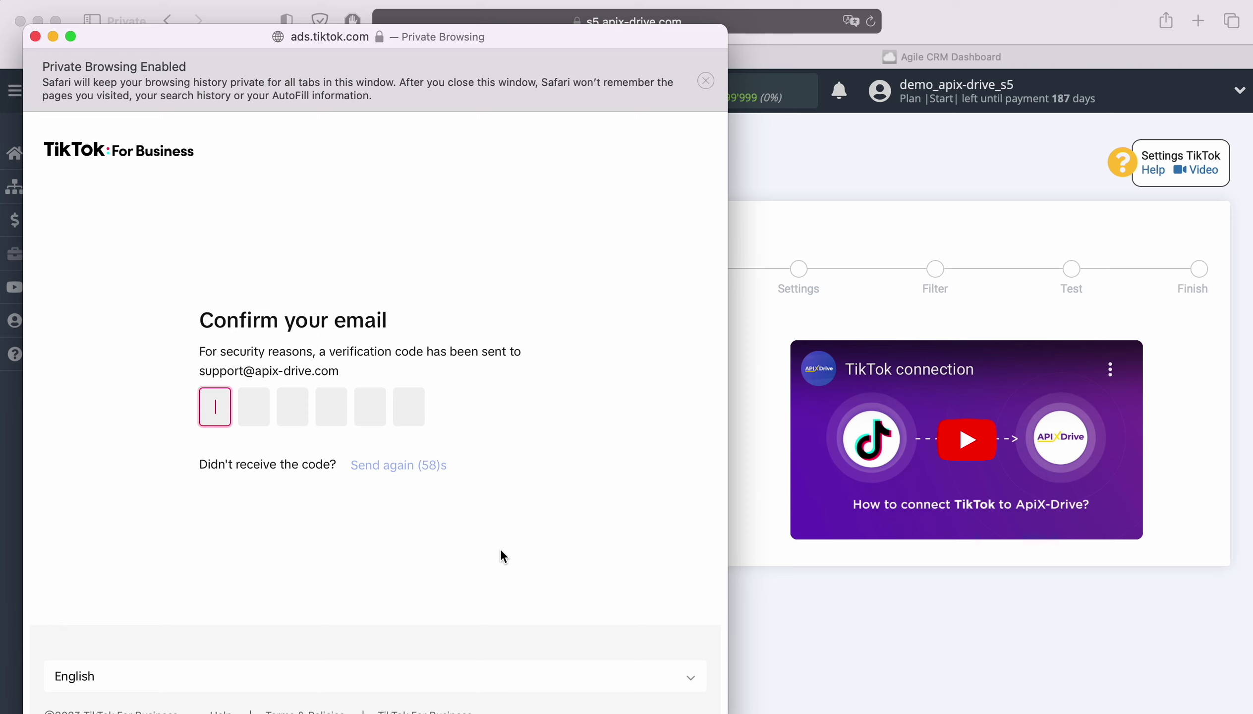
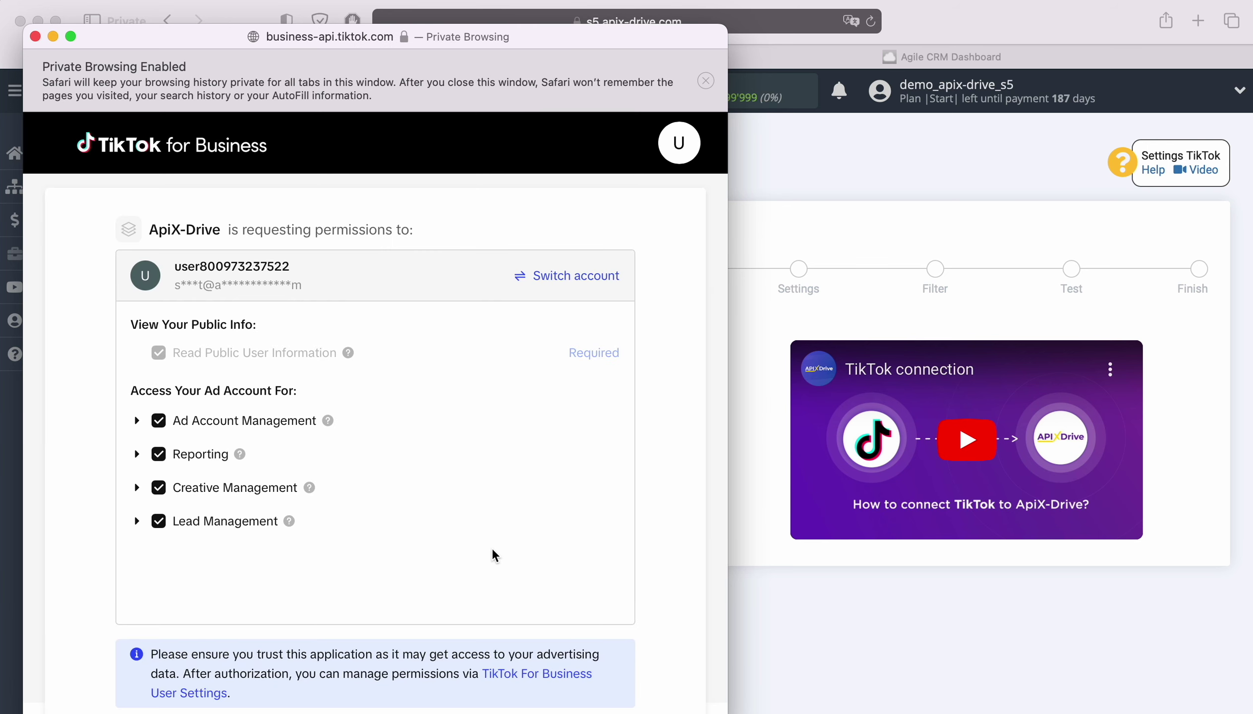
Enter the emailed verification code and grant ApiX-Drive the requested permissions.
scroll(491, 547, down, 2)
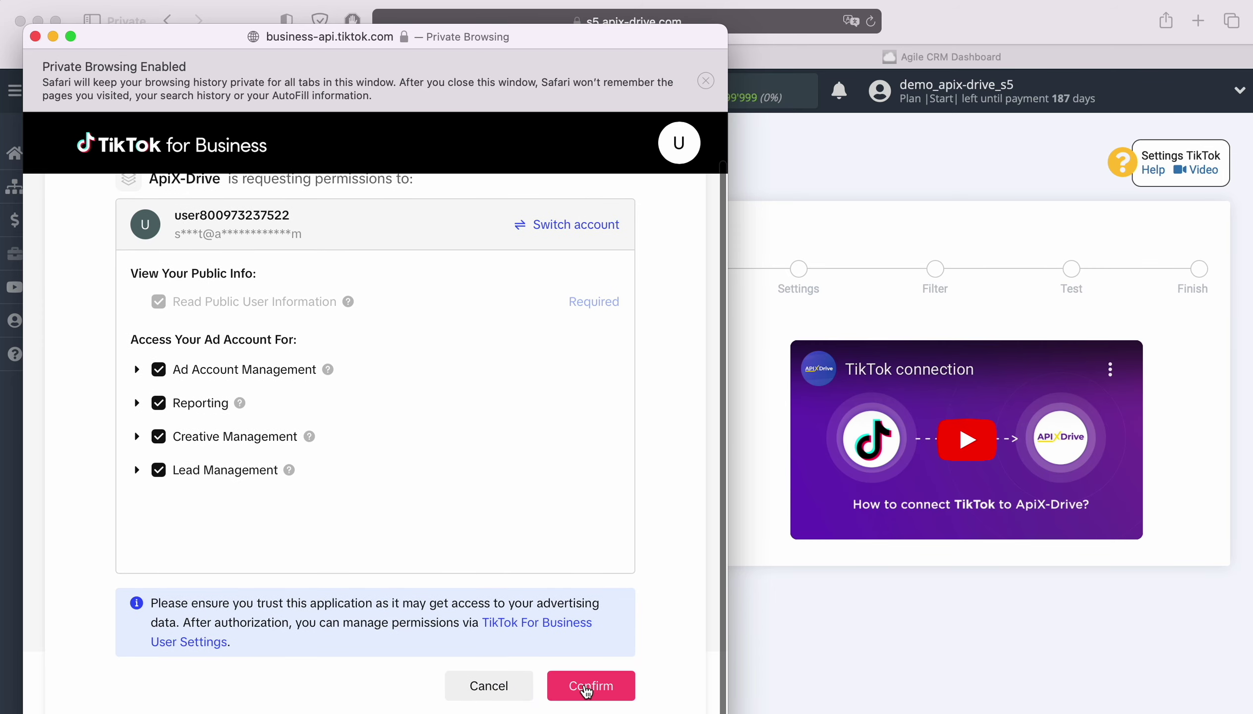
click(585, 686)
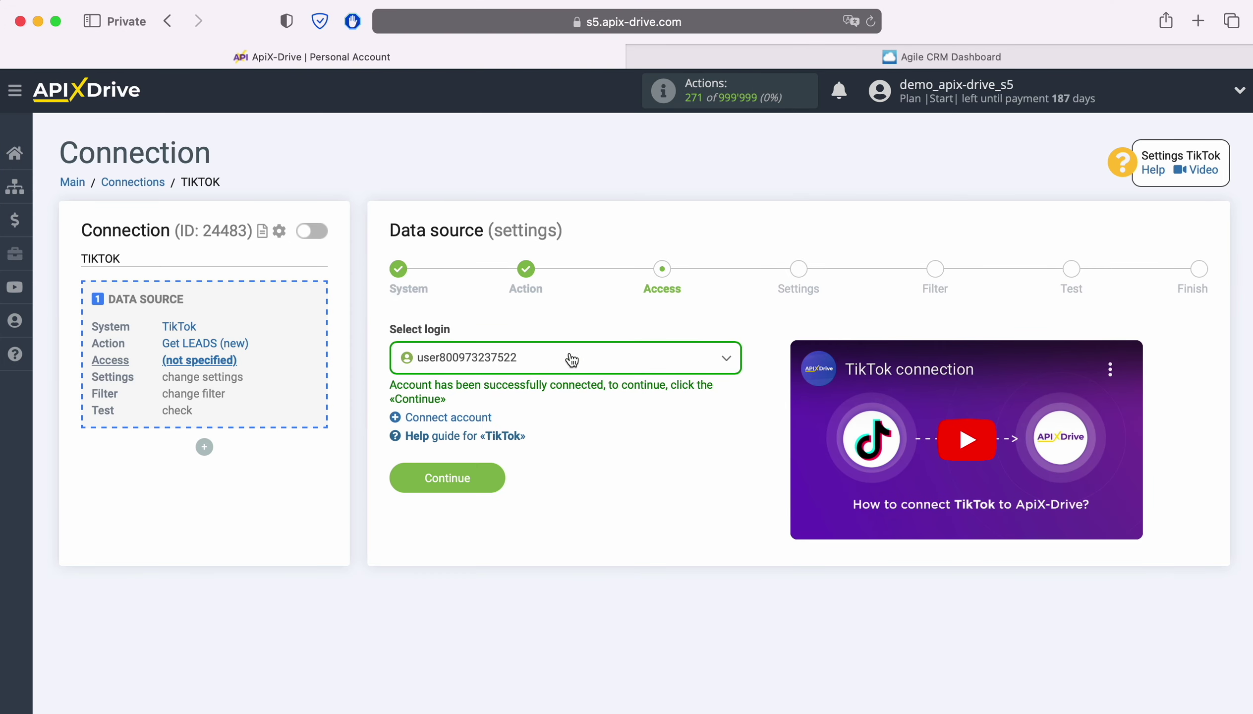
Select the connected TikTok account as the source login.
click(571, 359)
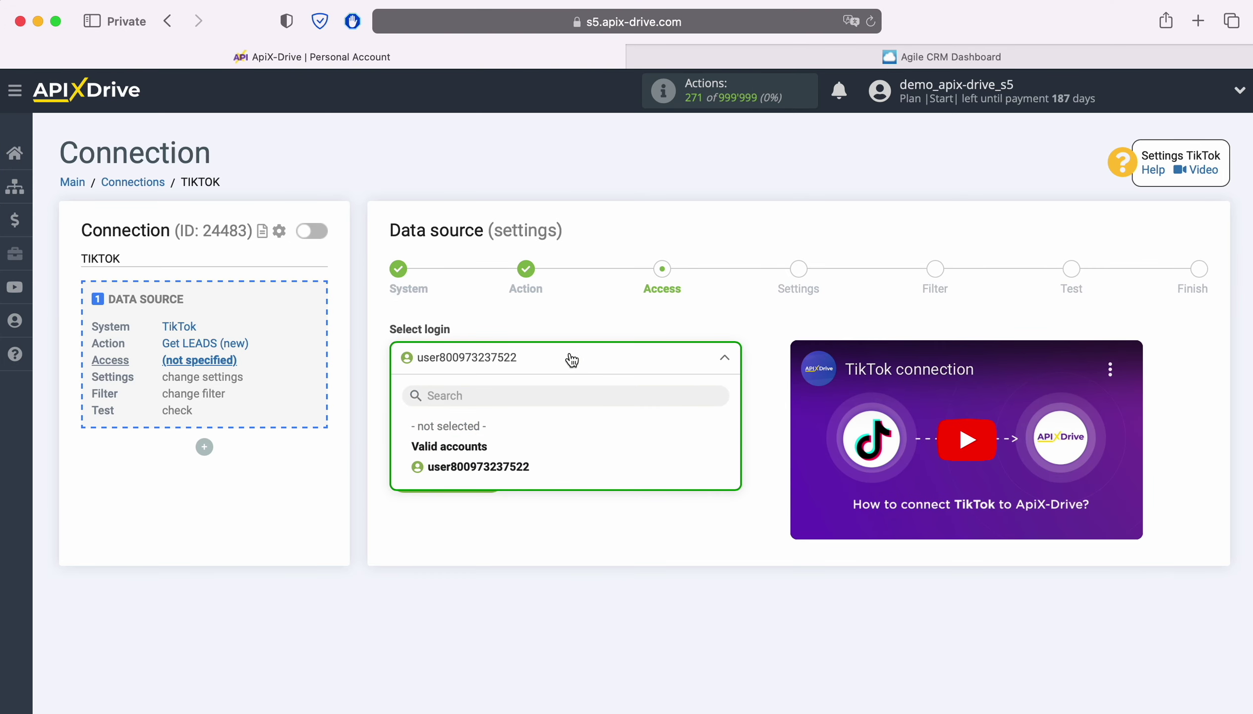
click(522, 466)
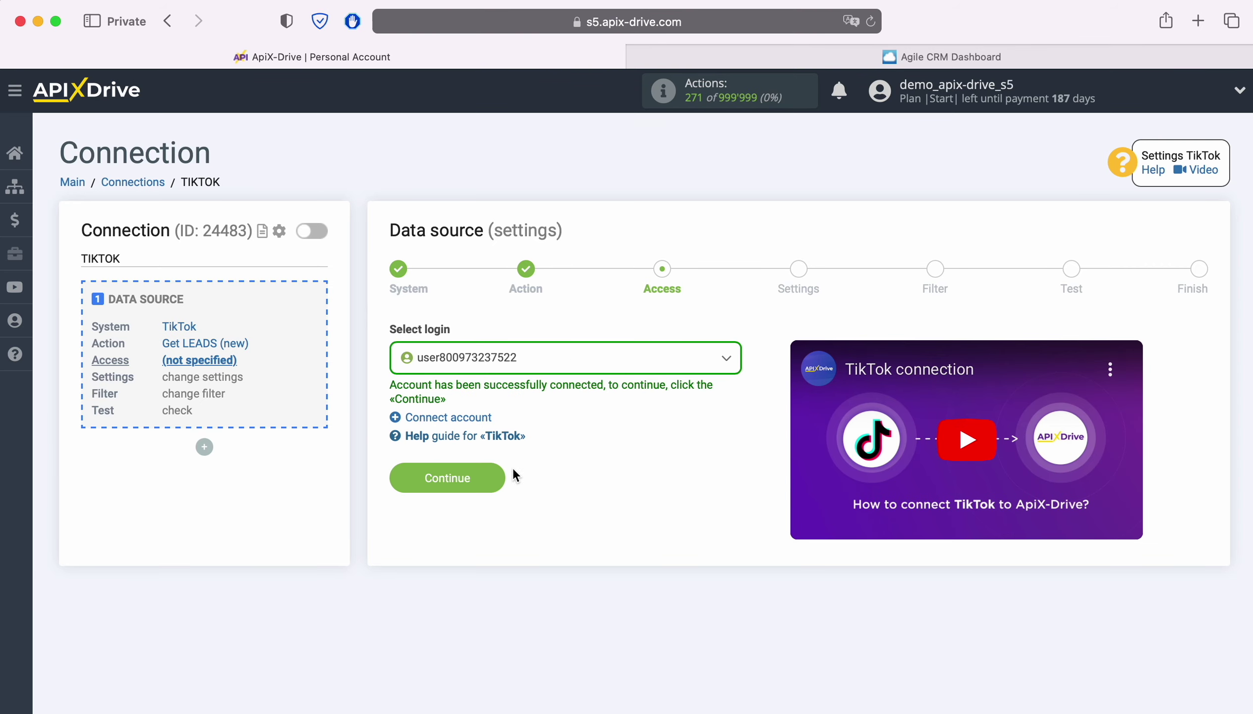
click(497, 473)
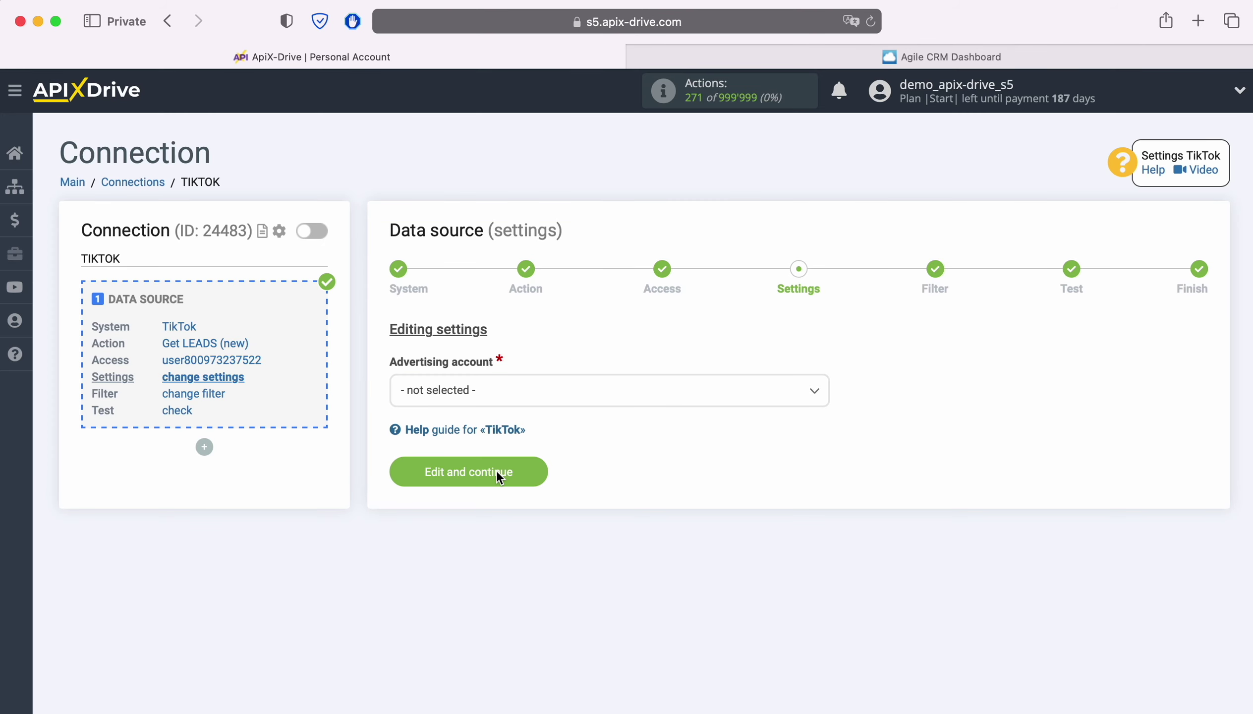
Set advertising account to Tik-Tok Page and page to Tik-Tok Leads, then save.
click(519, 402)
click(461, 481)
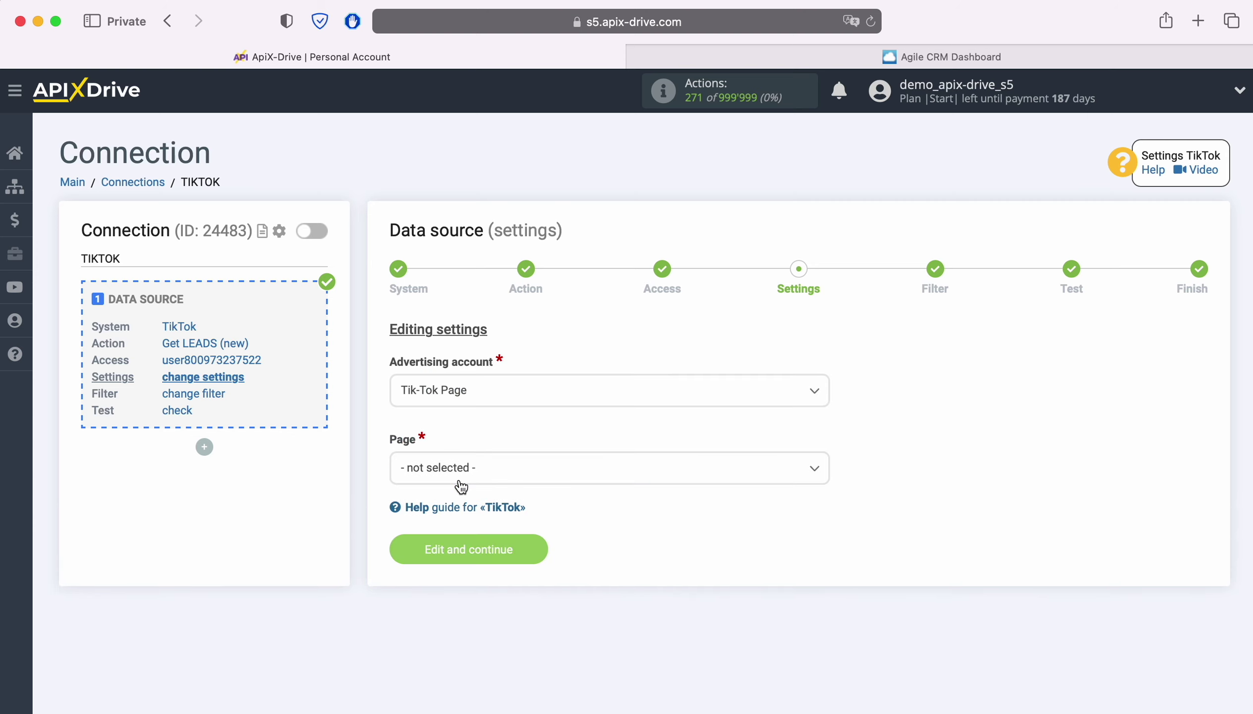
click(527, 475)
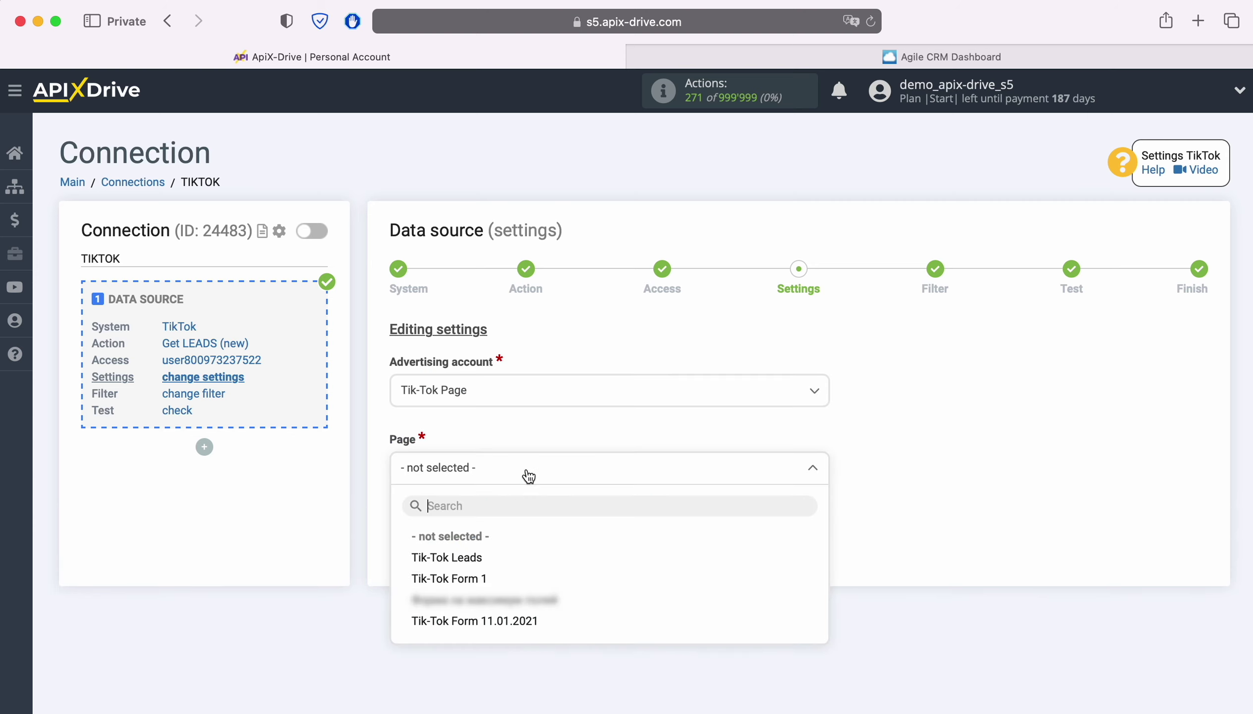
click(468, 558)
click(536, 557)
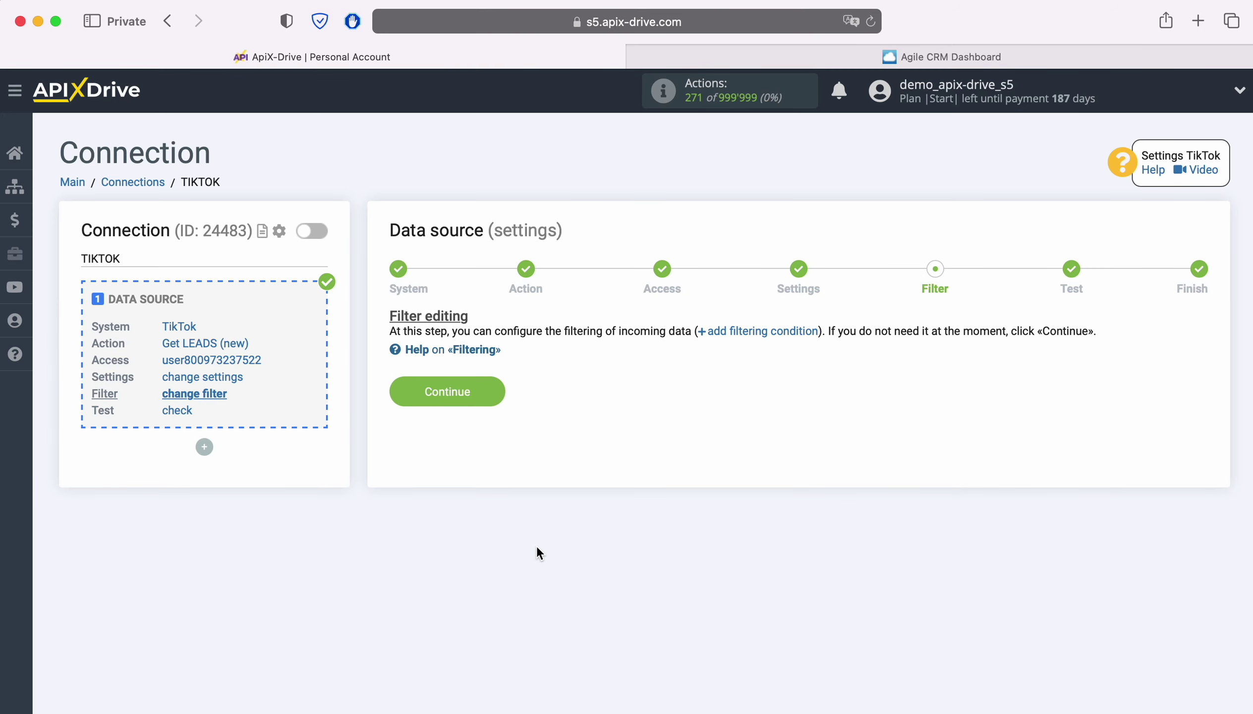
Skip filtering, load sample TikTok lead data, and finish the source setup.
click(492, 390)
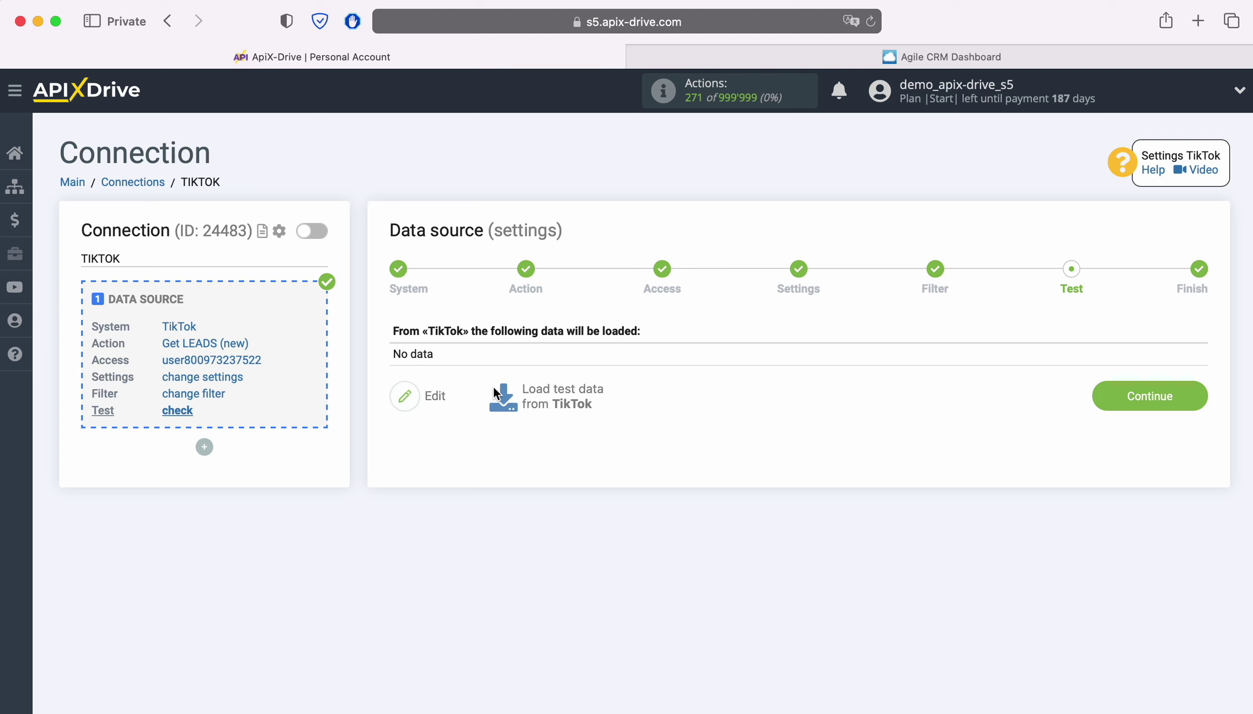
click(561, 389)
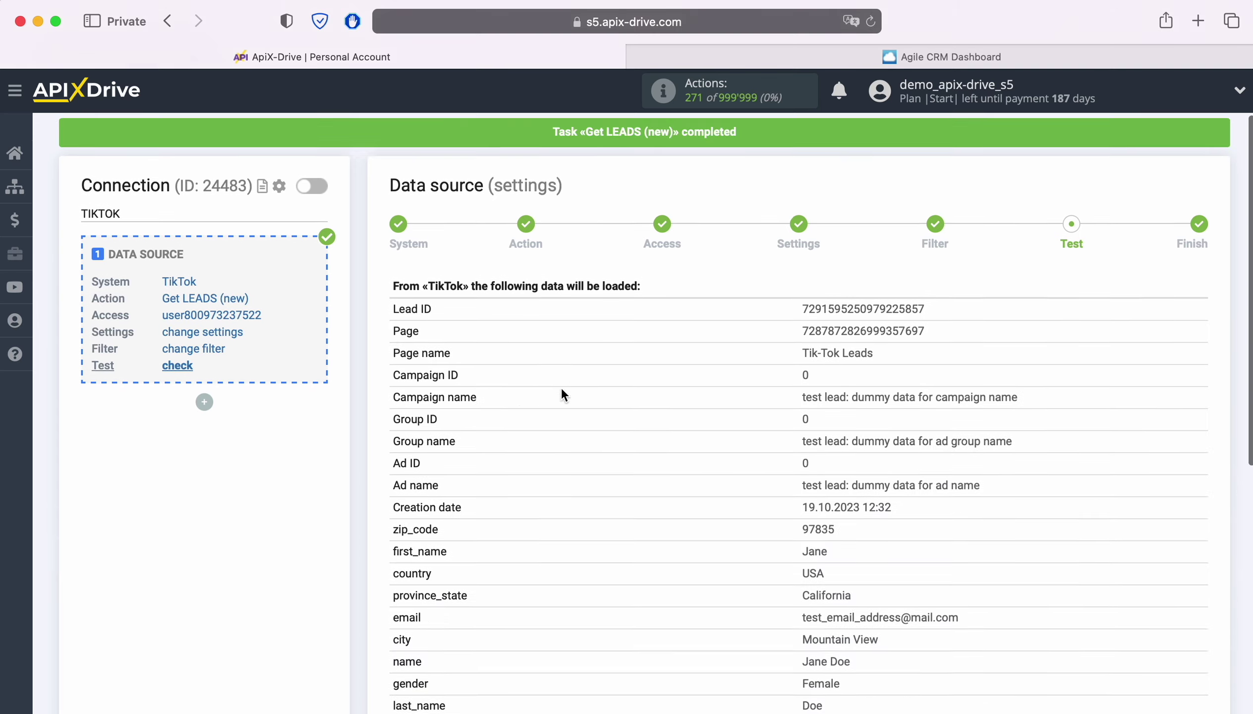
scroll(561, 387, down, 3)
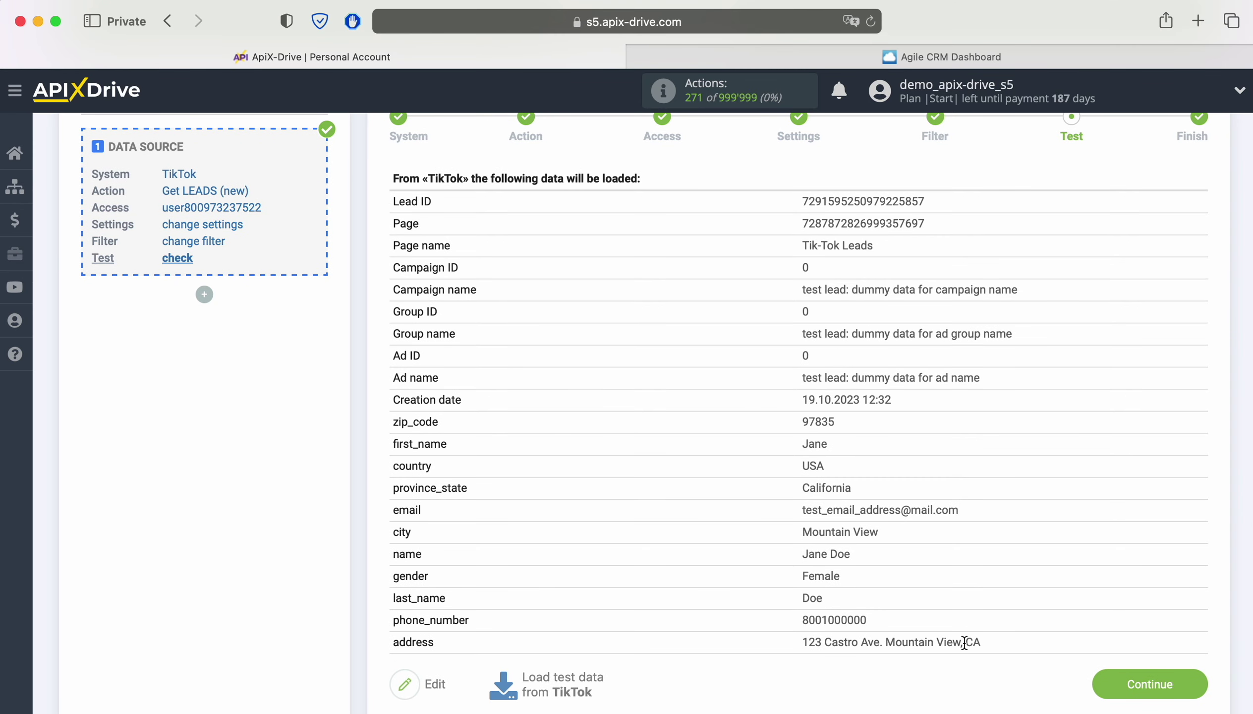
click(1179, 684)
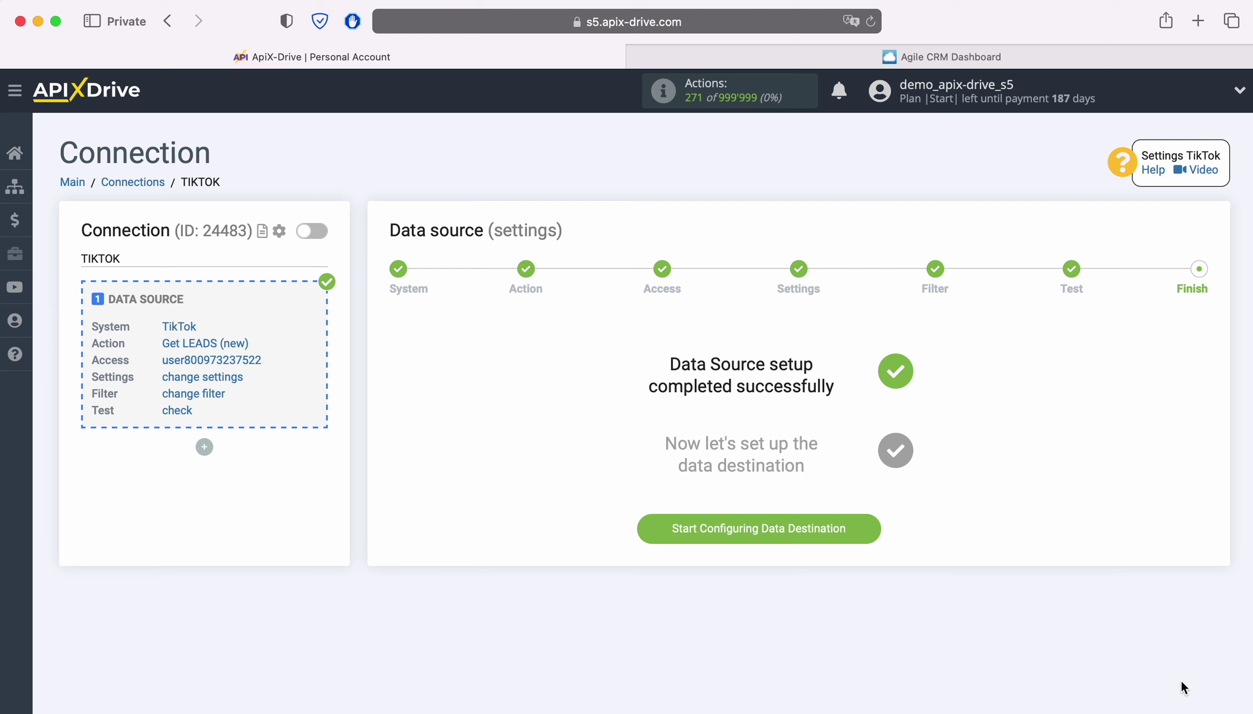
Start the data destination setup with Agile CRM as the system.
click(875, 527)
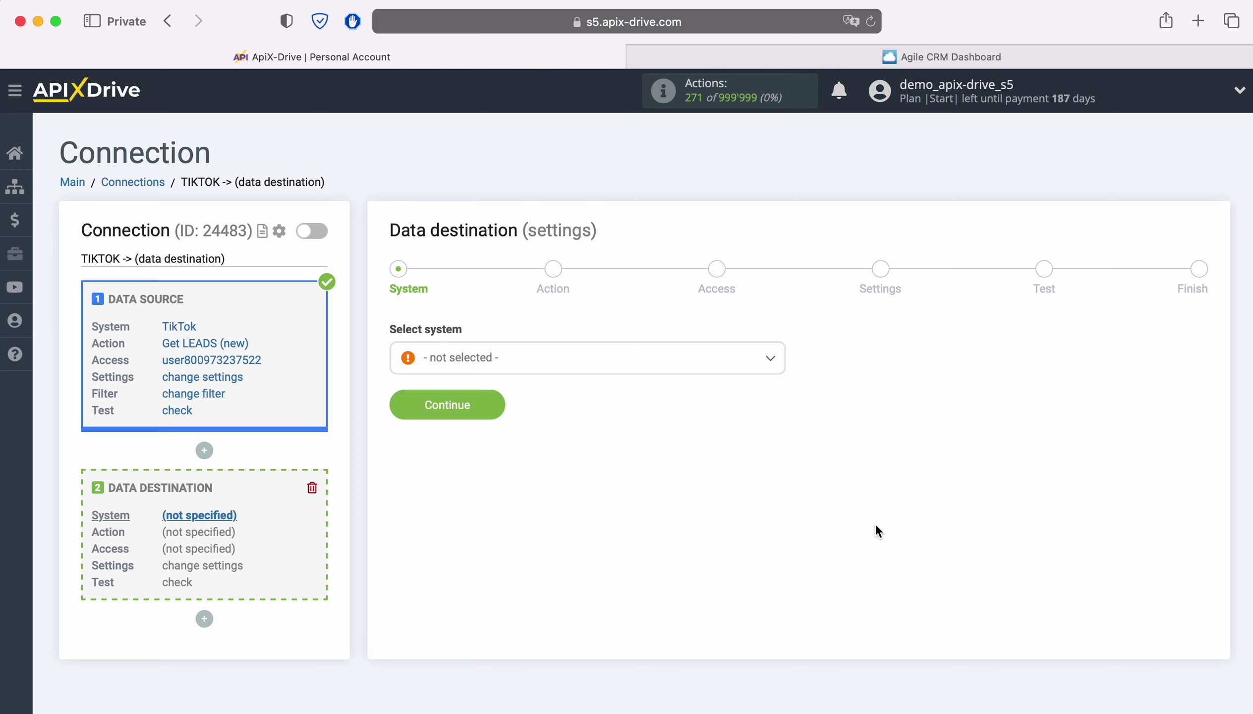
click(600, 365)
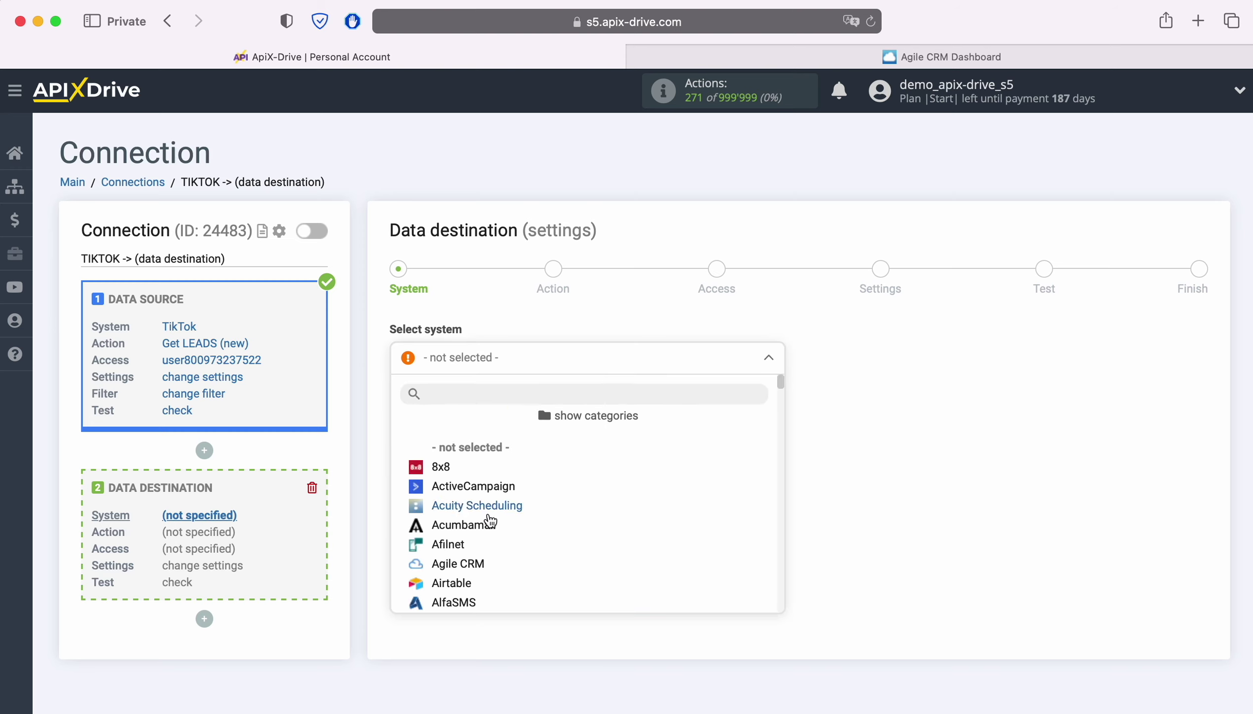
click(475, 566)
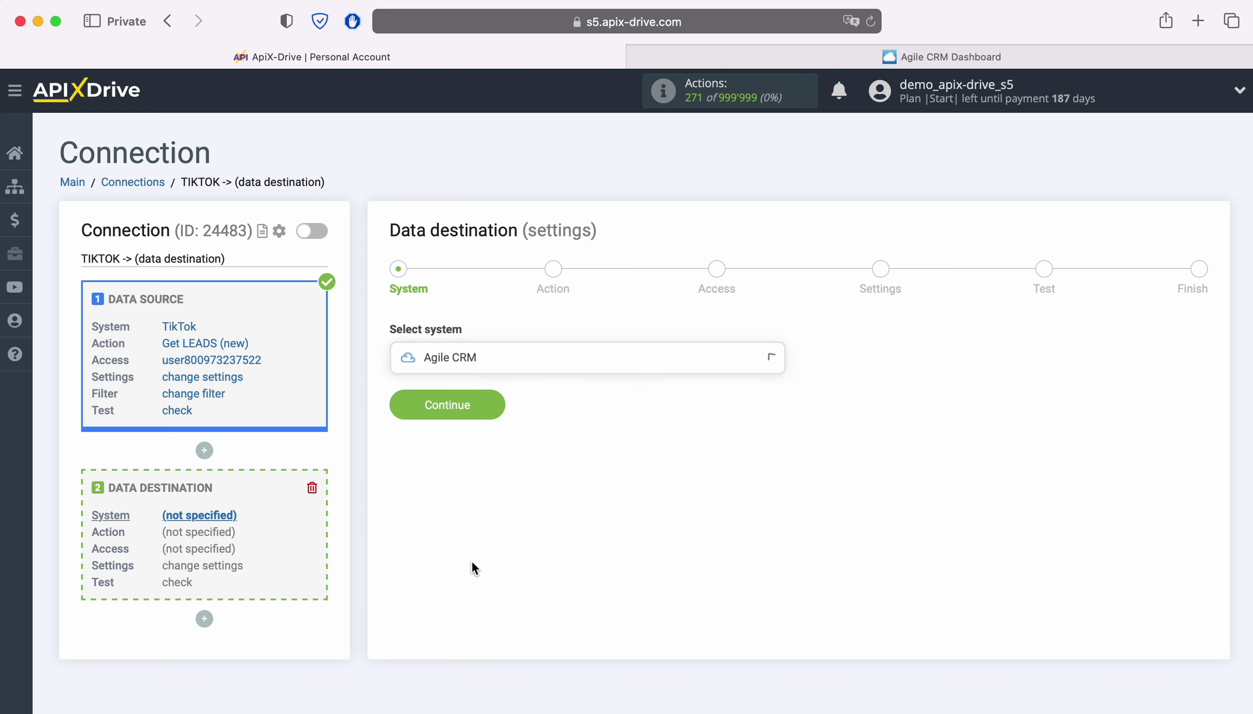
click(486, 405)
Set the Agile CRM destination action to Create DEAL.
click(629, 364)
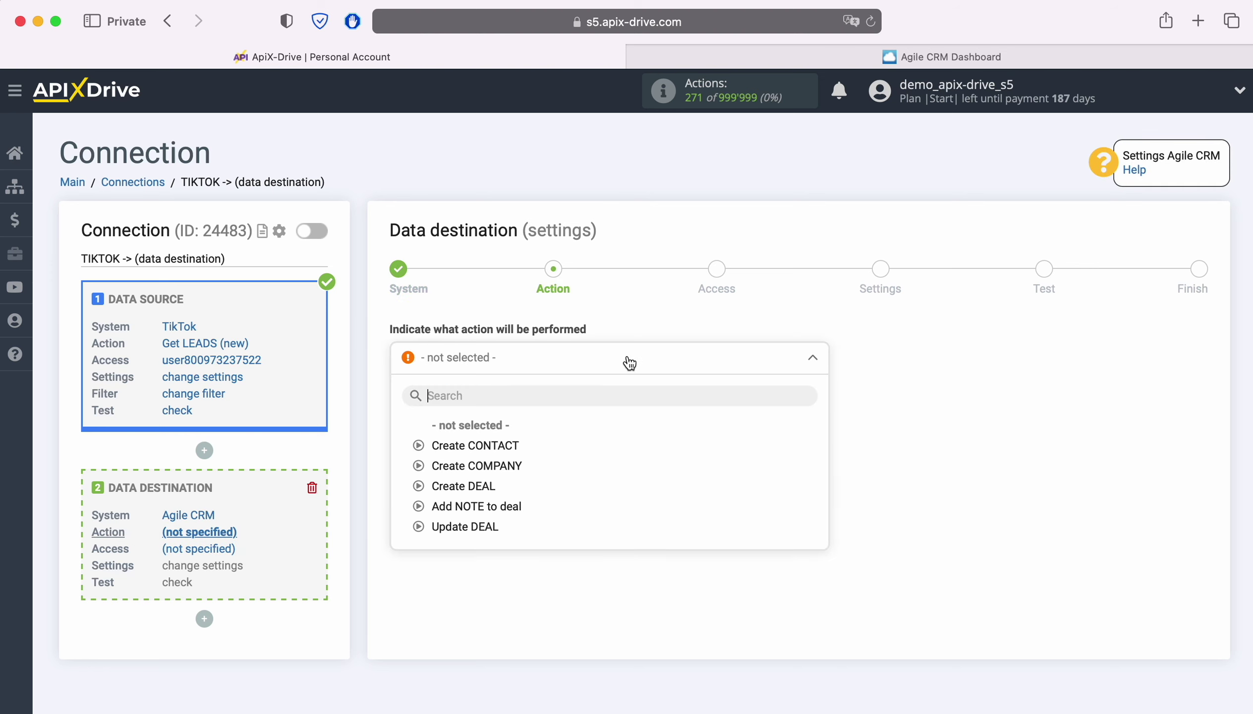
click(480, 485)
click(494, 437)
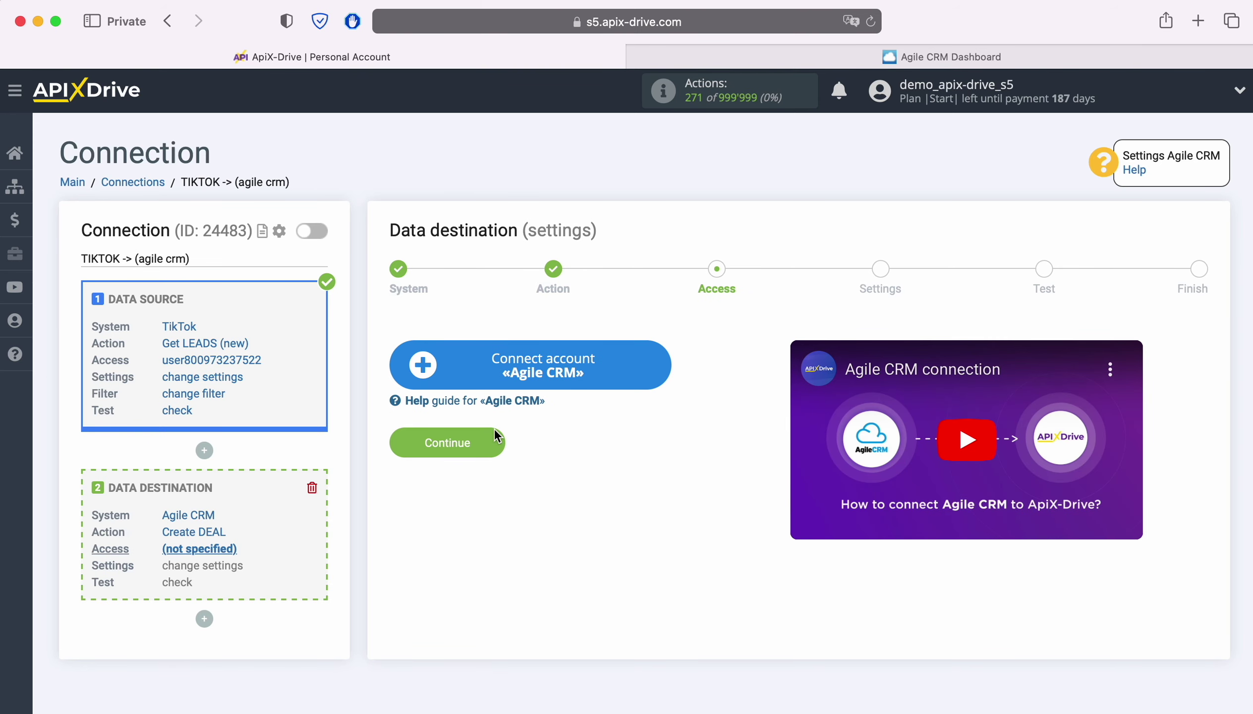
Start connecting an Agile CRM account, then switch to the Agile CRM dashboard.
click(659, 367)
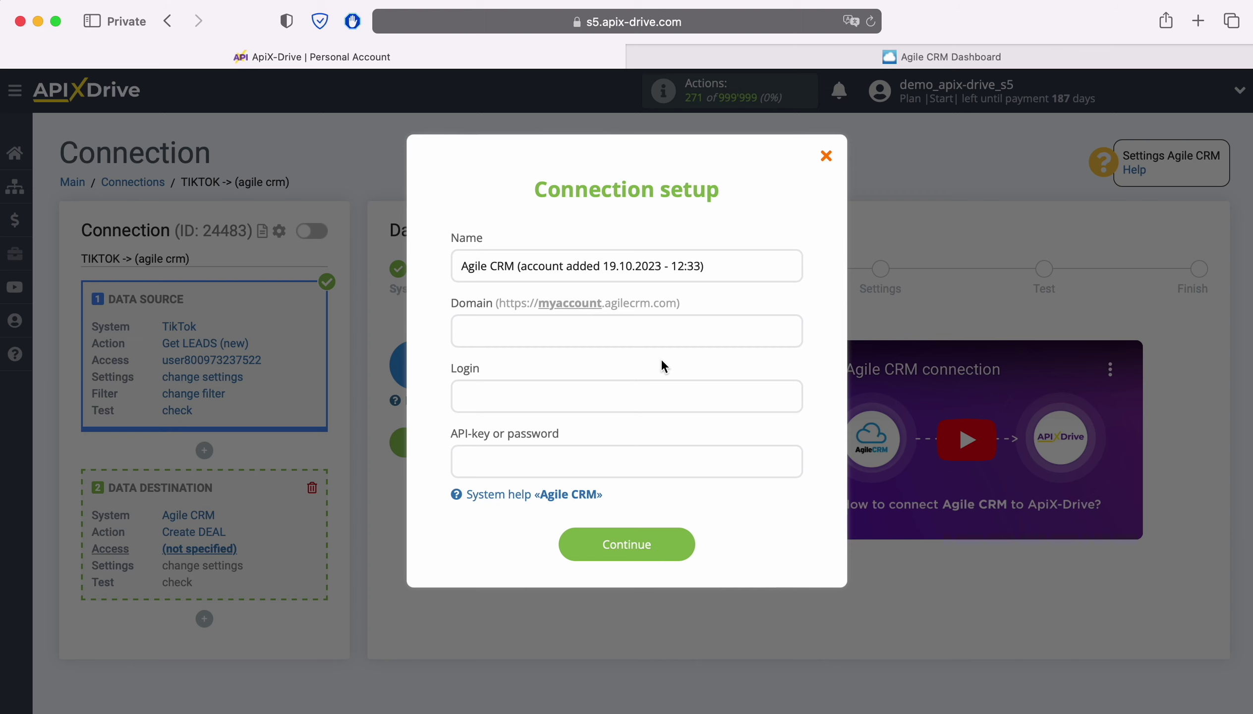
click(662, 56)
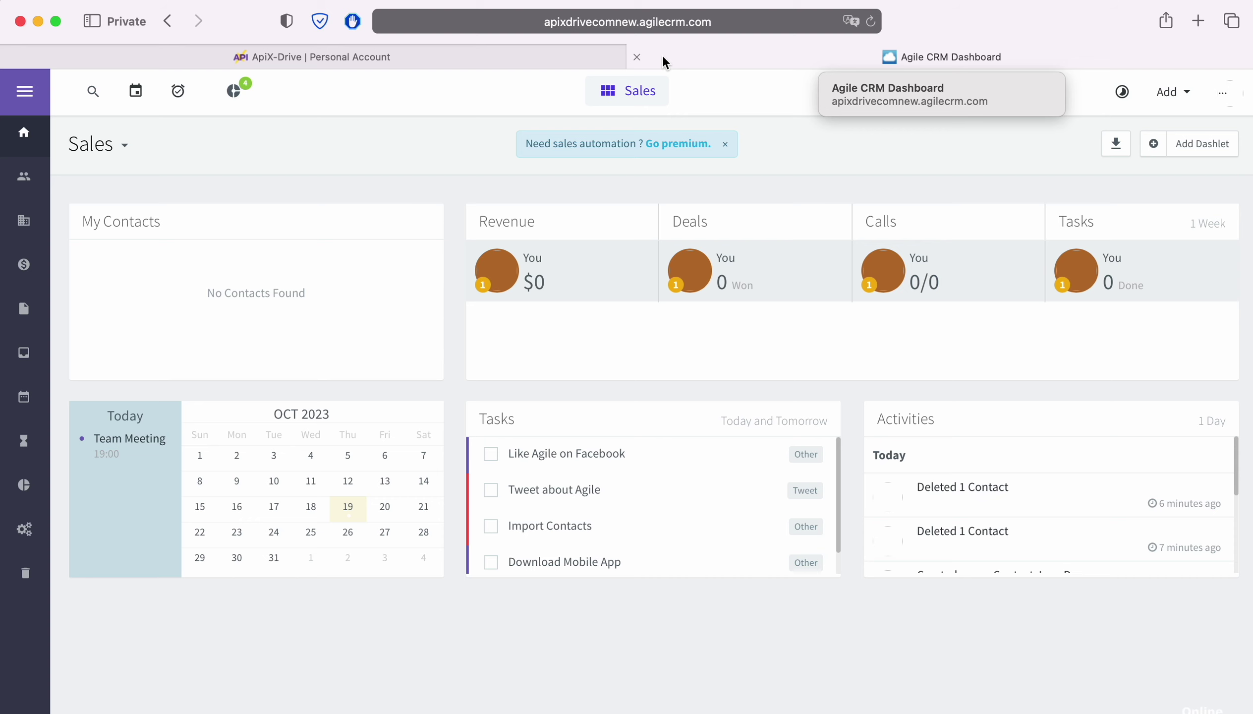
Copy the subdomain apixdrivecomnew from Agile CRM's address bar and return to ApiX-Drive.
click(474, 20)
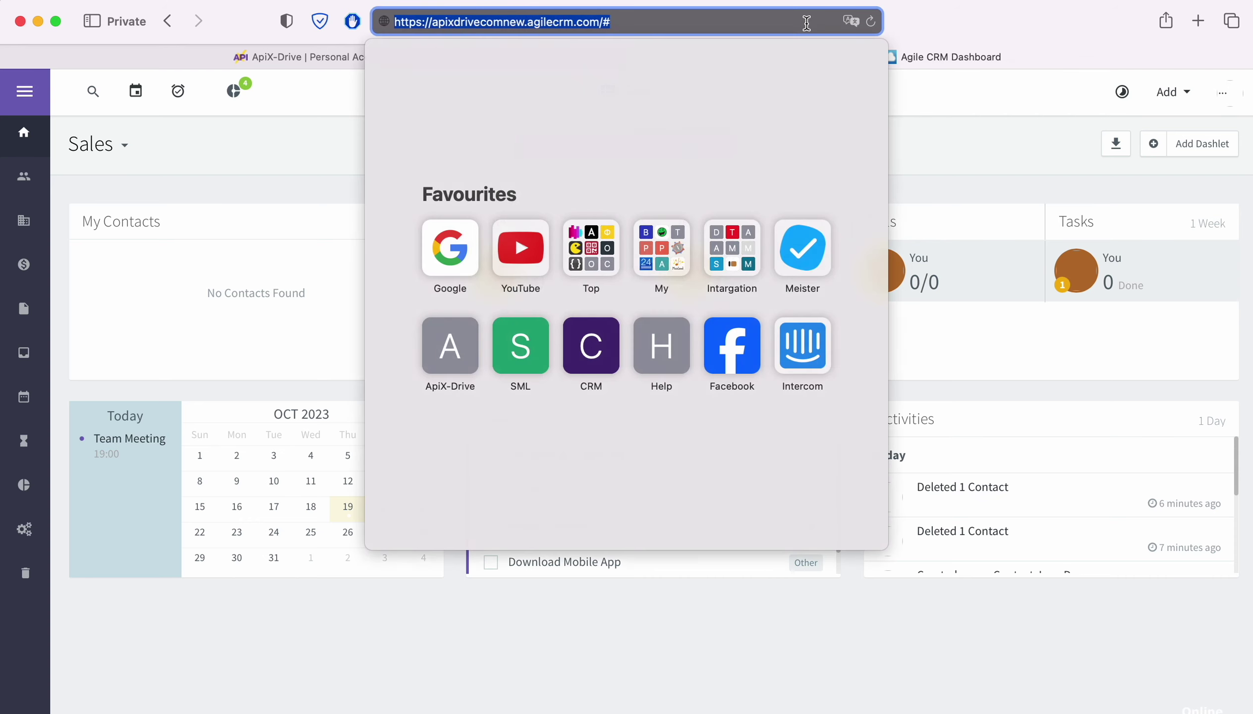
click(478, 22)
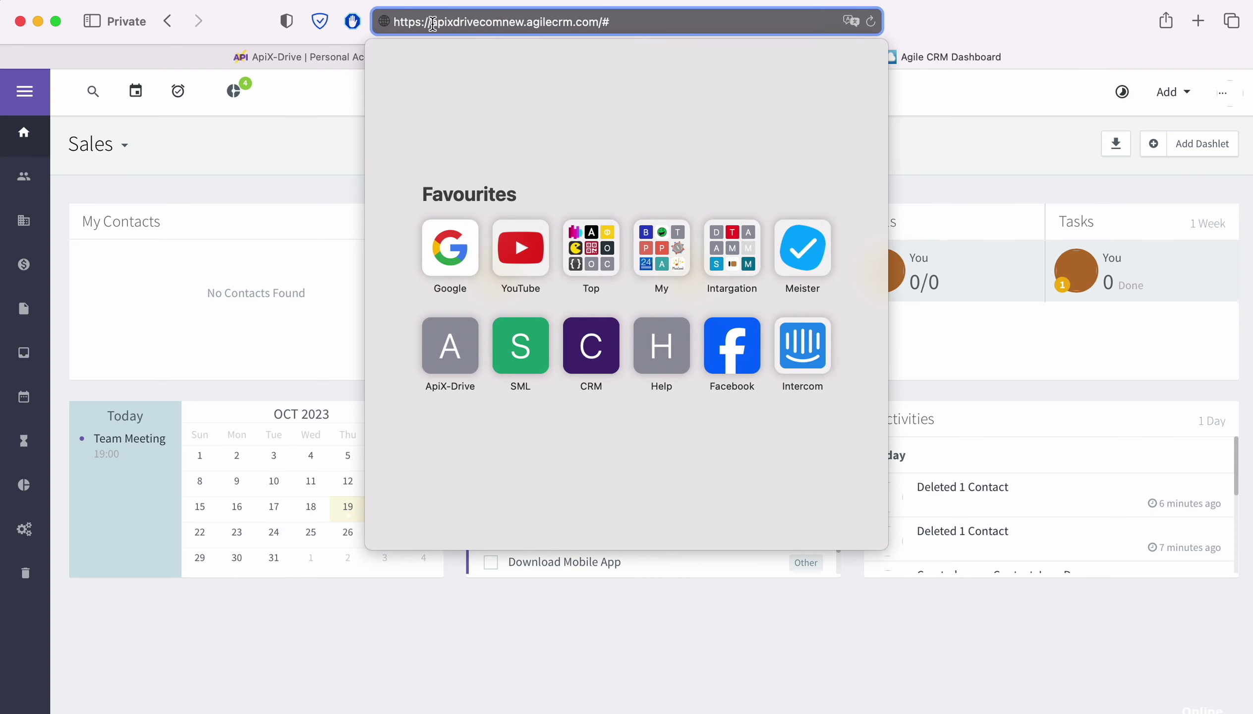
drag(431, 22, 523, 22)
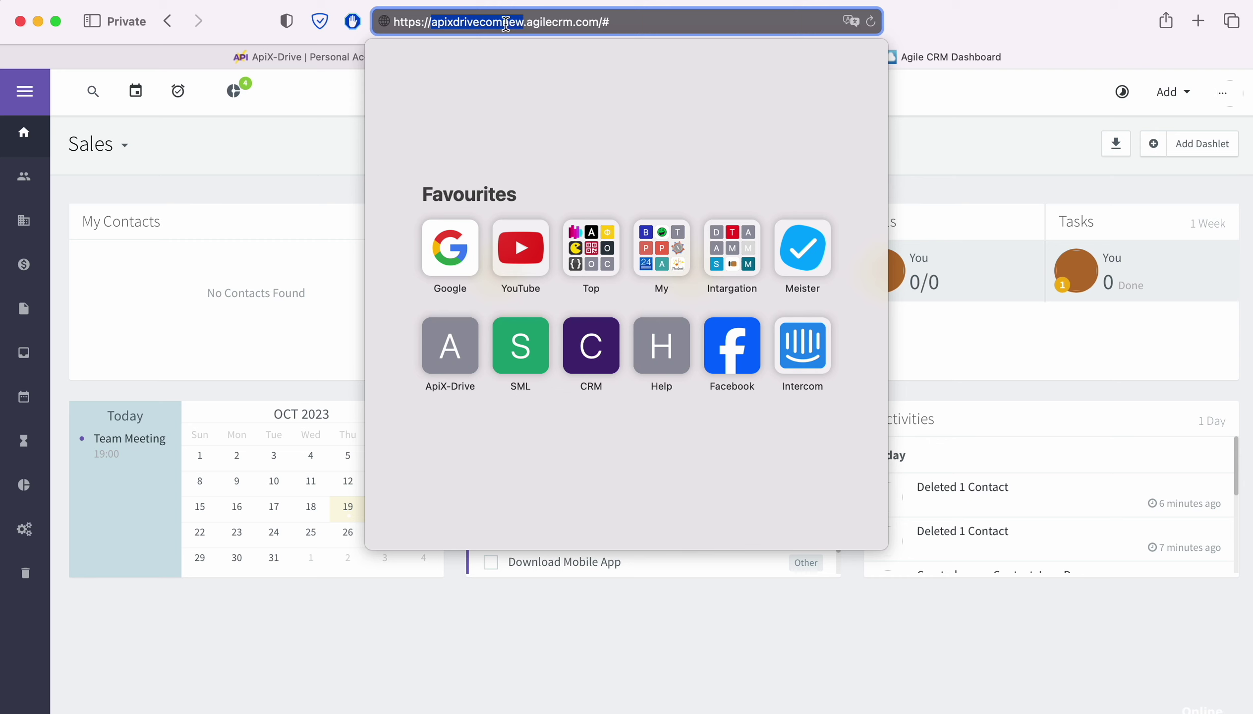
right_click(505, 21)
click(514, 53)
click(280, 56)
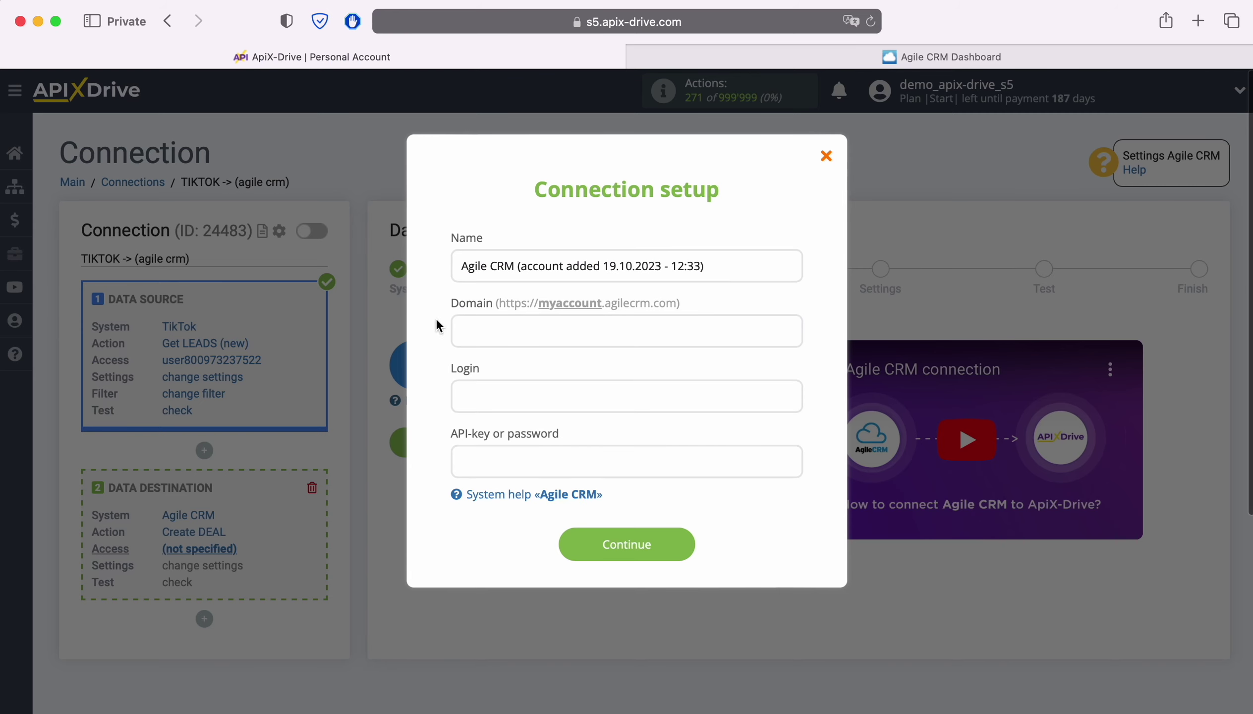
Fill Domain with apixdrivecomnew and Login with the account e-mail, then go to Agile CRM.
right_click(471, 334)
click(508, 386)
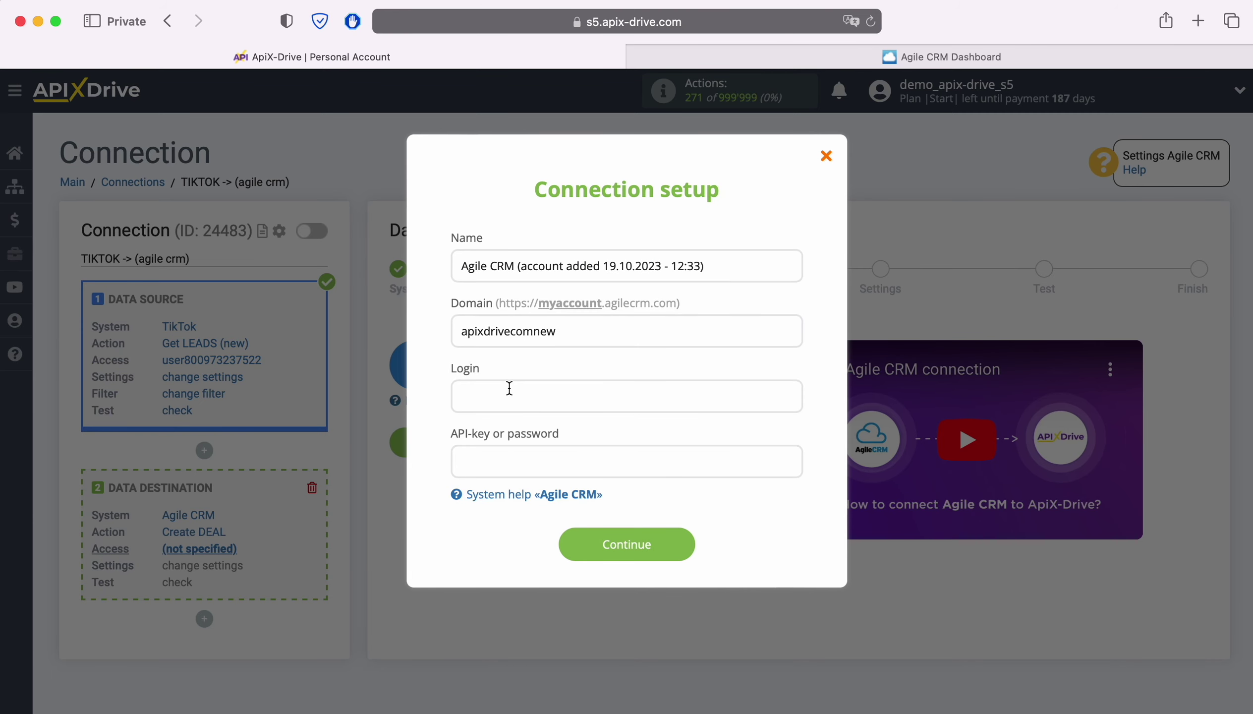
key(Tab)
click(493, 469)
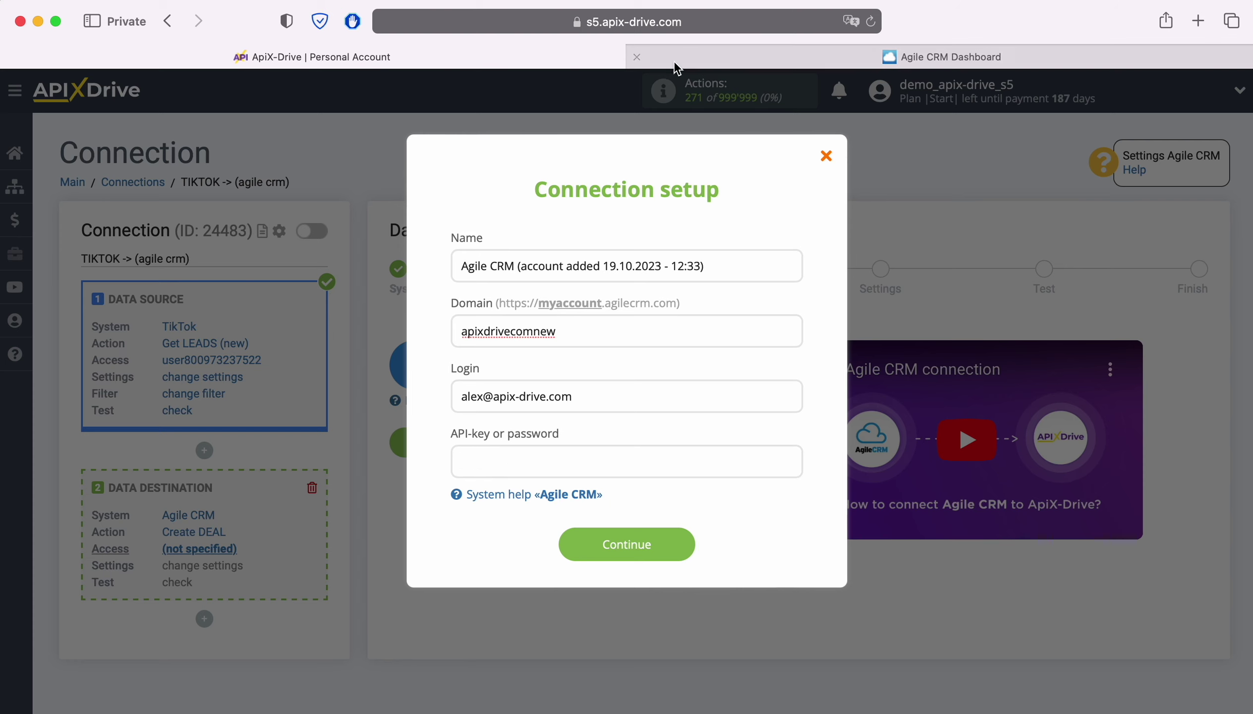
click(673, 59)
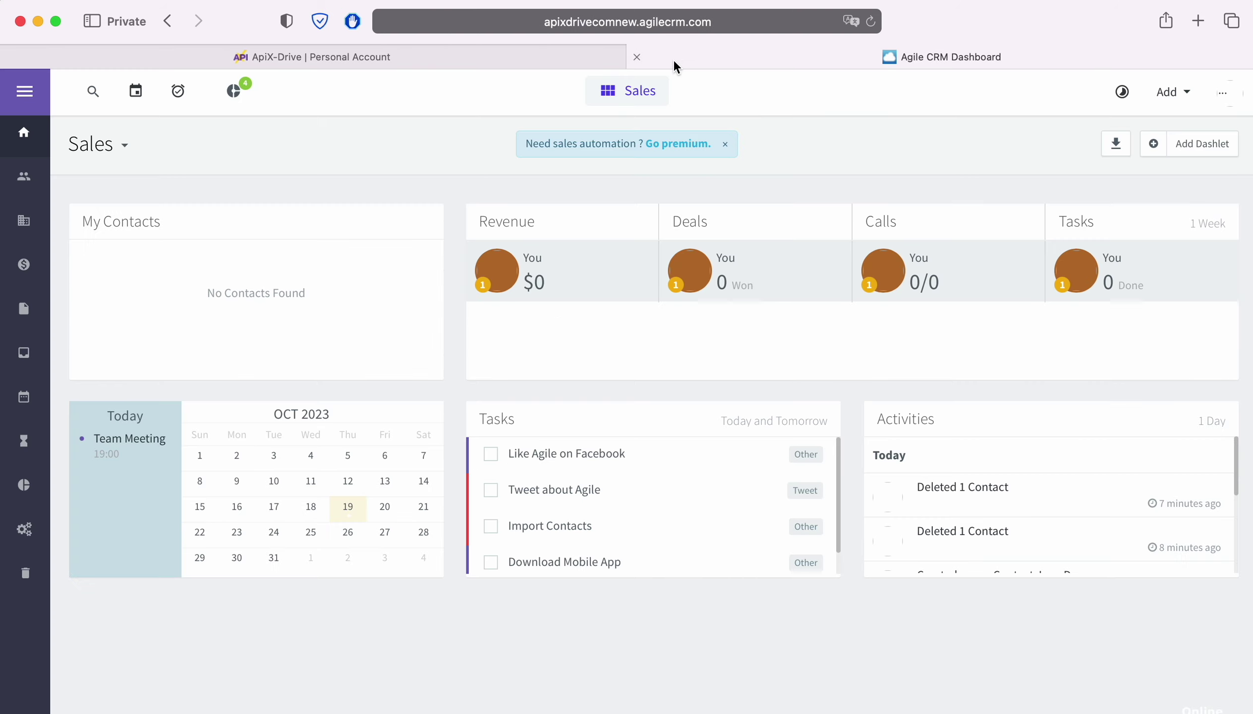
Copy the REST API key from Agile CRM's Developers & API settings for ApiX-Drive's API-key field.
click(1229, 98)
click(1089, 193)
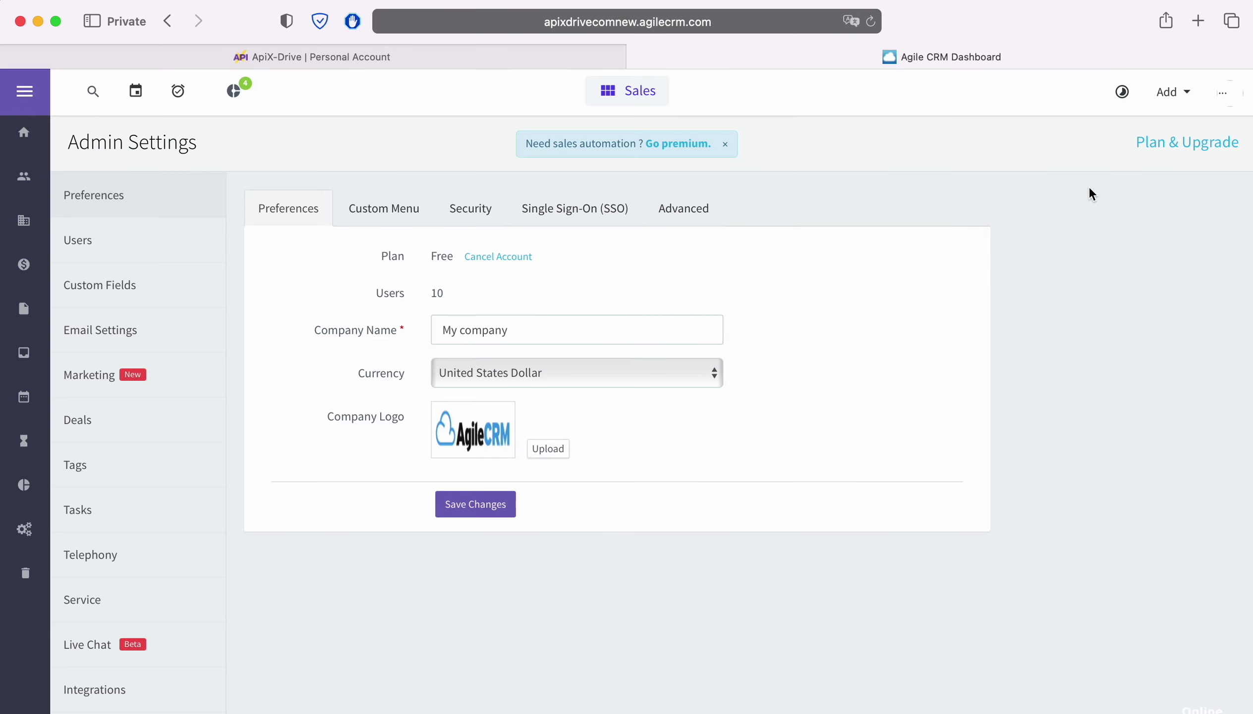
scroll(218, 444, down, 5)
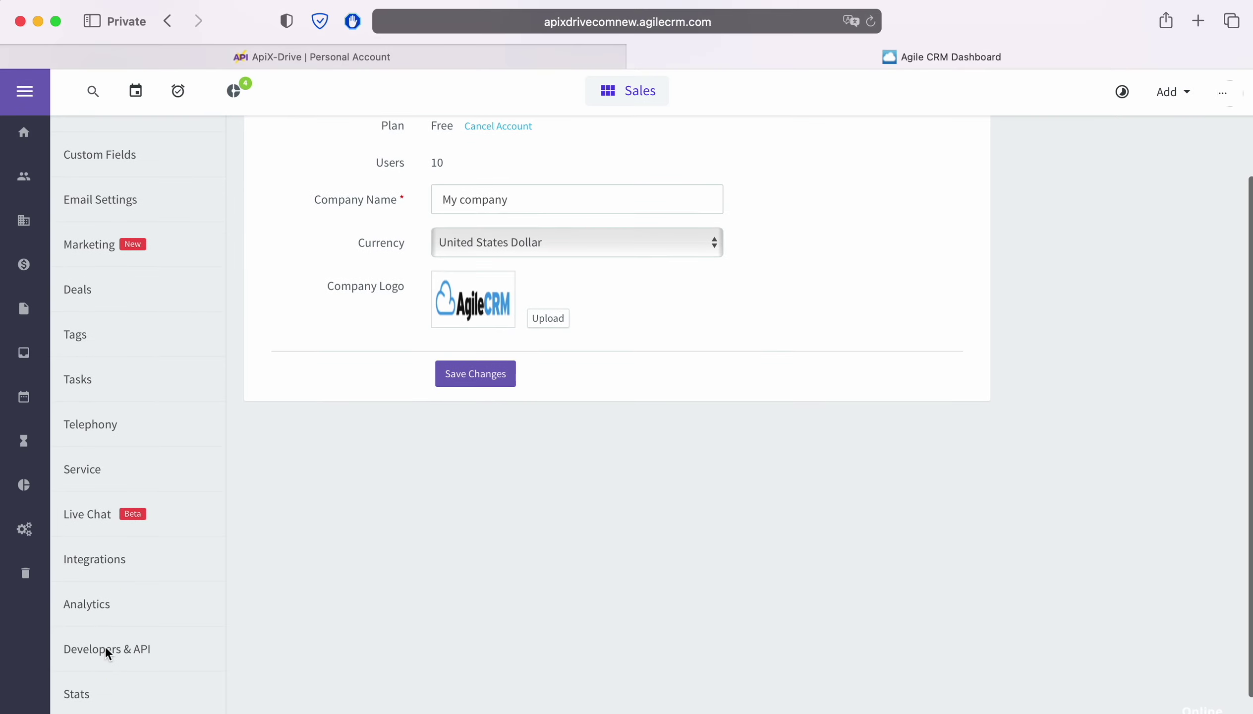
click(106, 650)
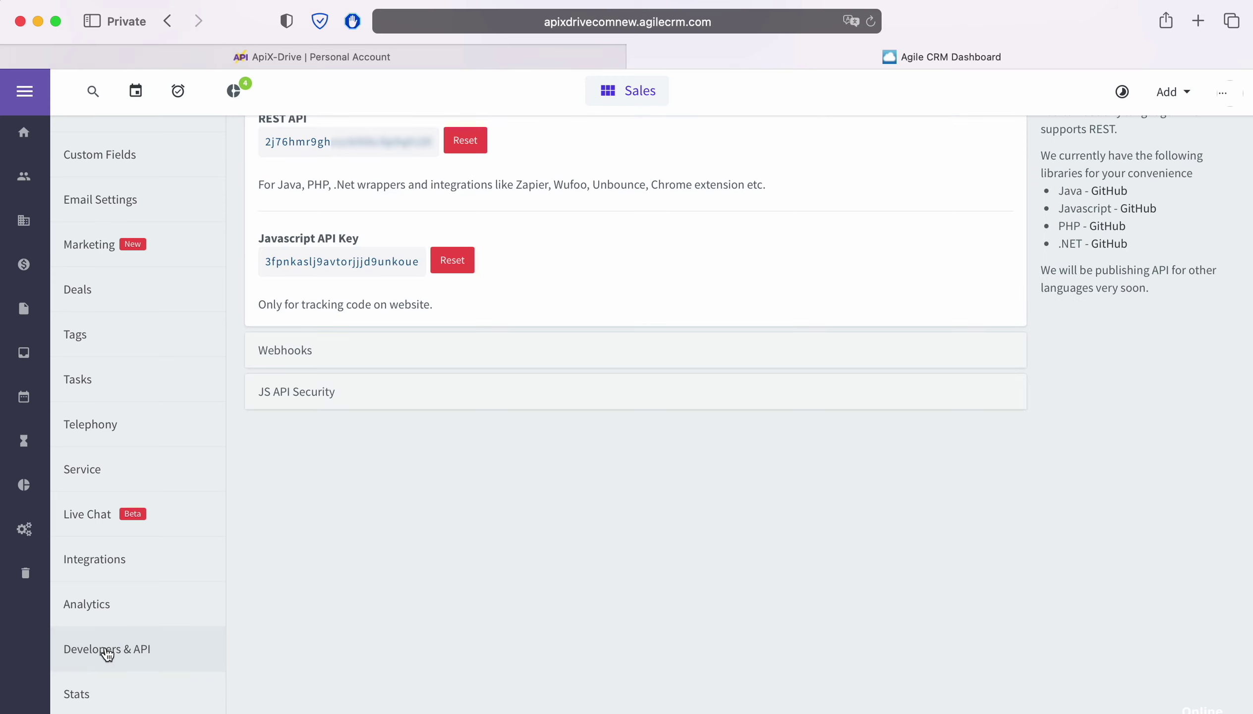
drag(266, 141, 427, 143)
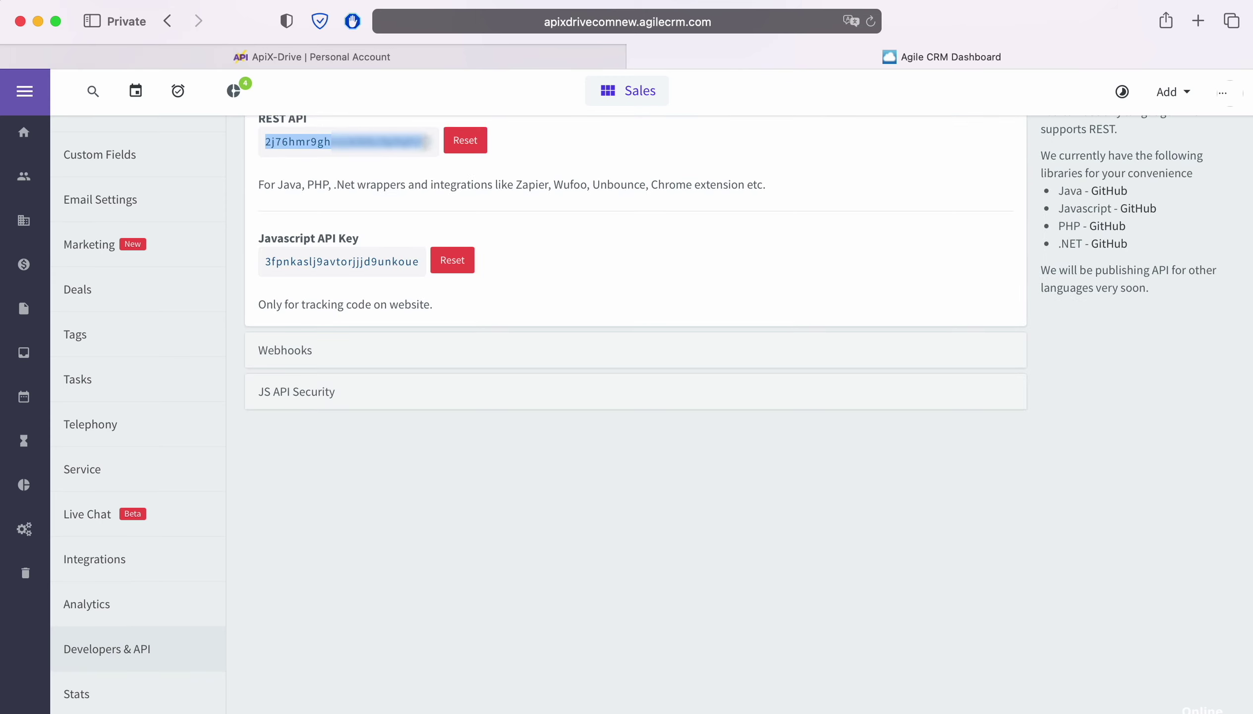
right_click(425, 141)
click(470, 217)
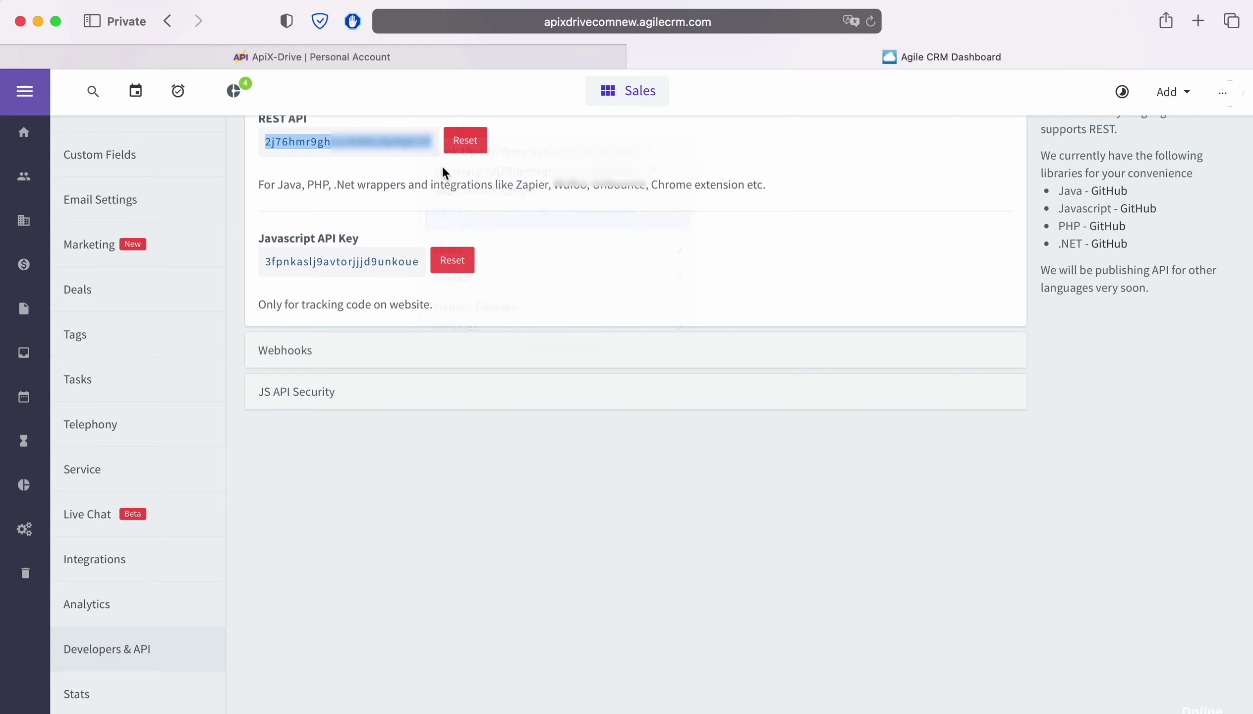
click(376, 58)
right_click(497, 453)
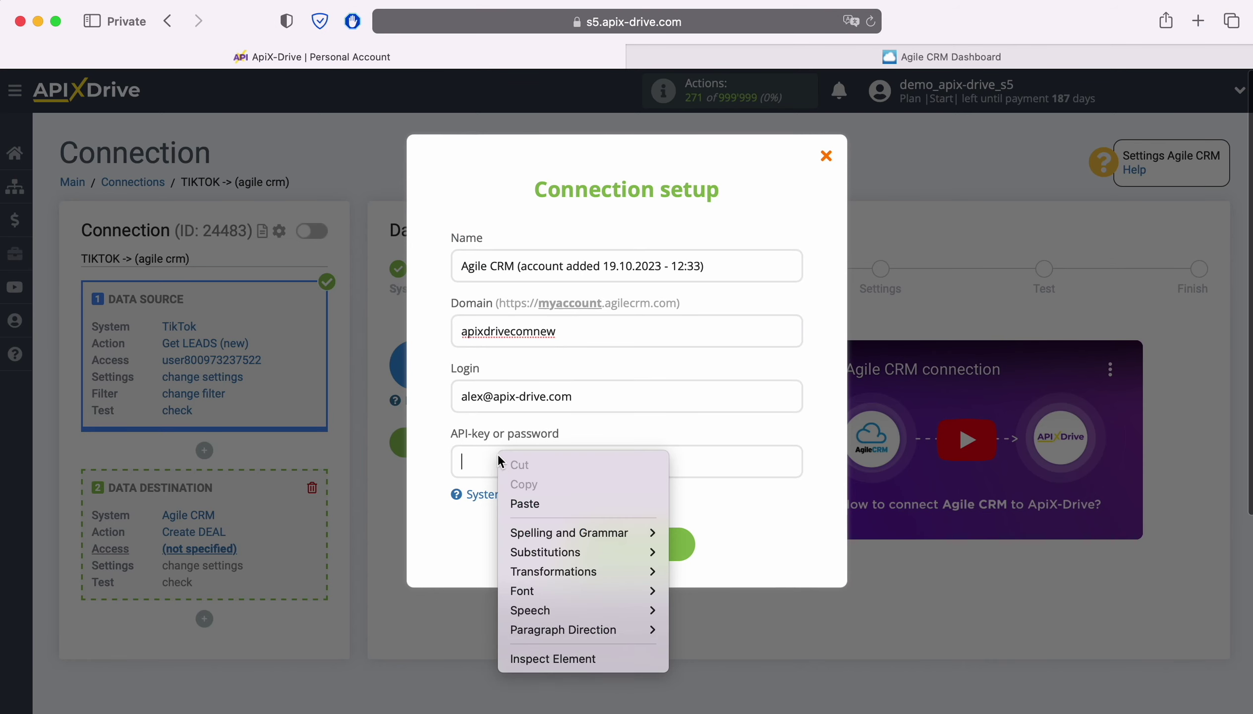
Save the Agile CRM account with its API key and select it as the destination login.
click(525, 503)
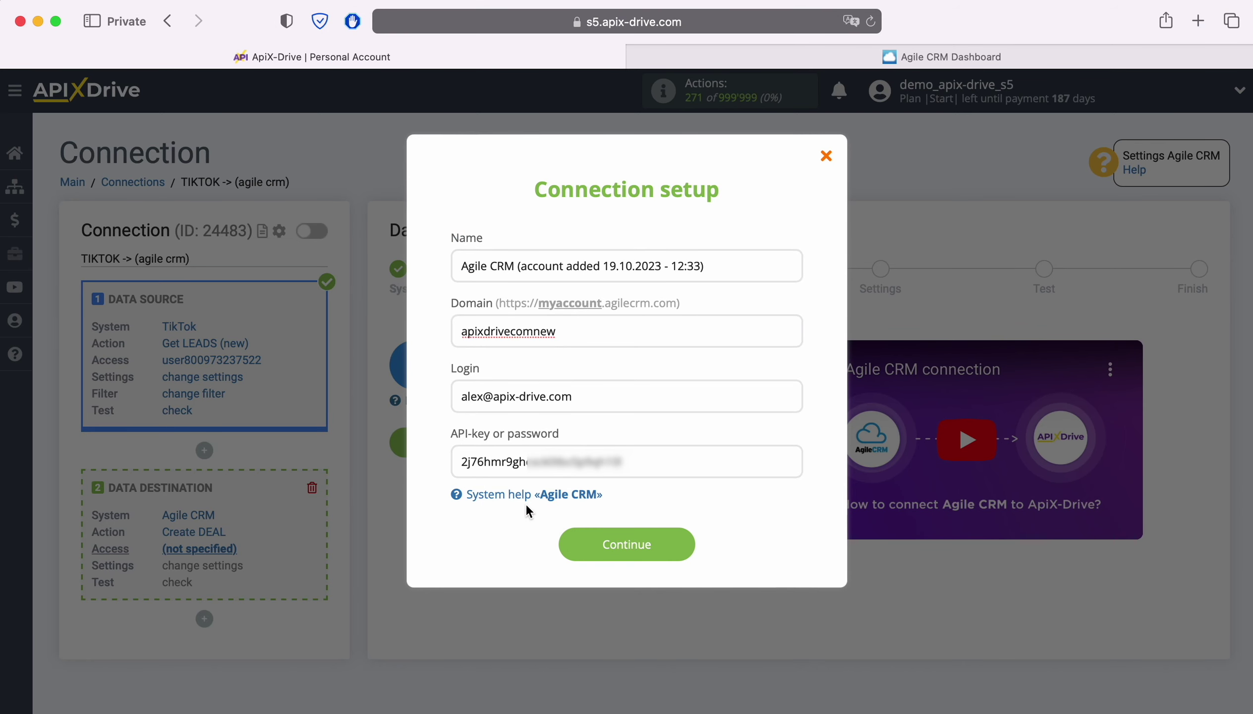
click(681, 541)
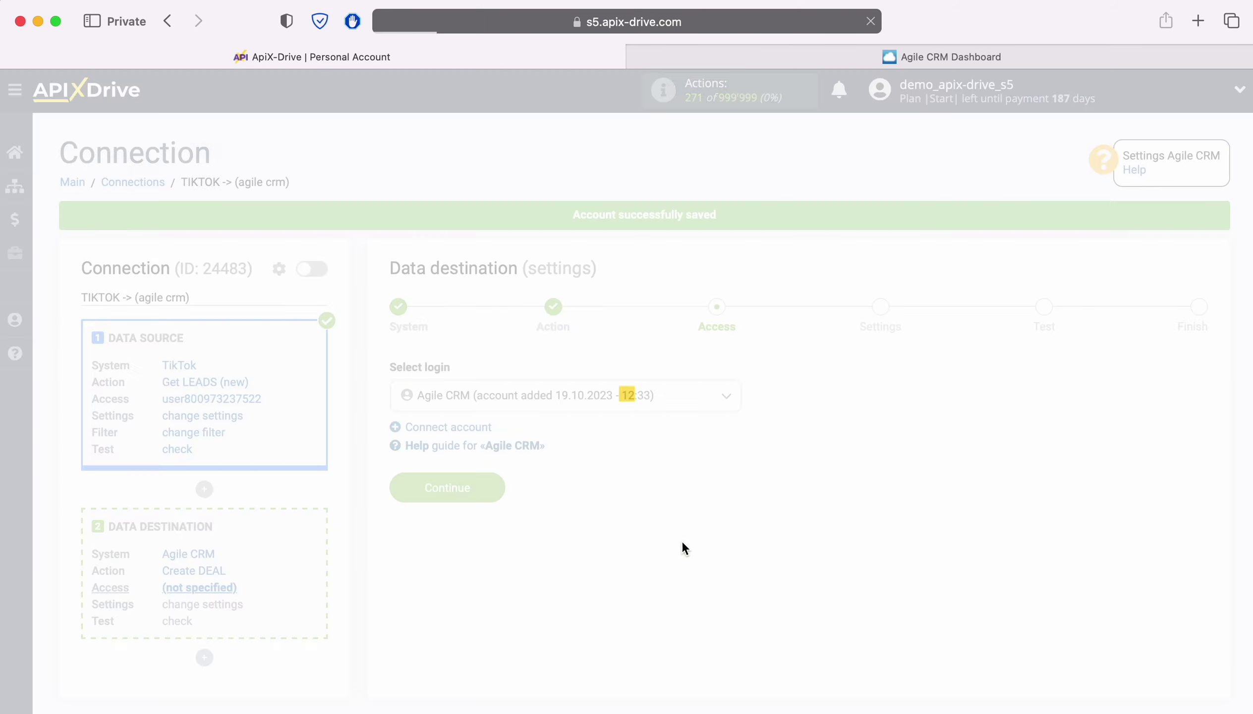
click(675, 404)
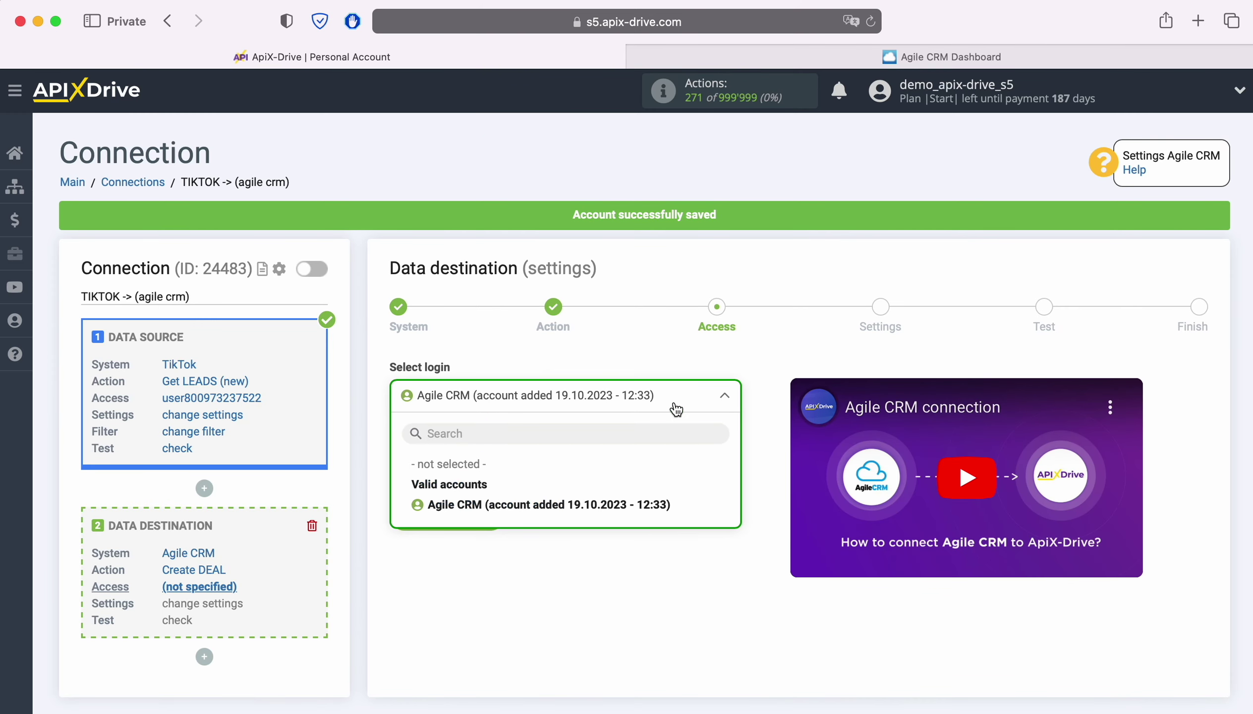
click(663, 503)
click(500, 515)
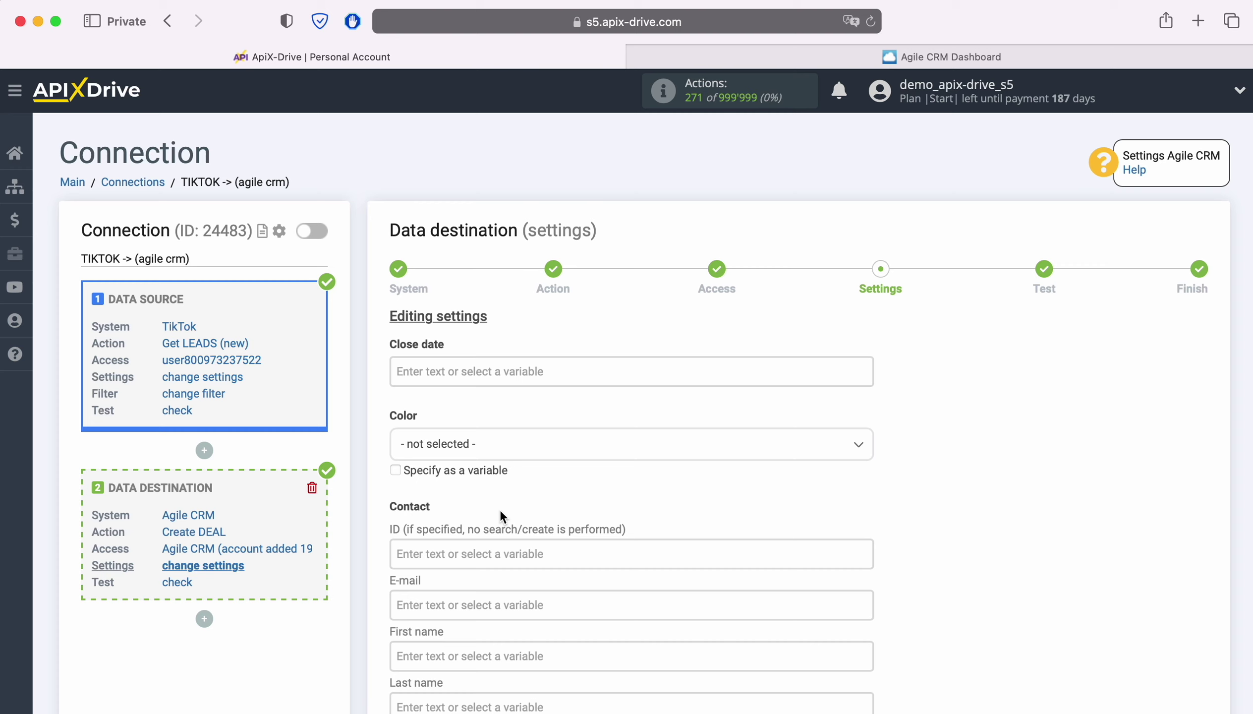
Map the TikTok email and first_name variables to the deal's E-mail and First name fields.
scroll(499, 509, down, 3)
click(495, 483)
scroll(493, 484, down, 5)
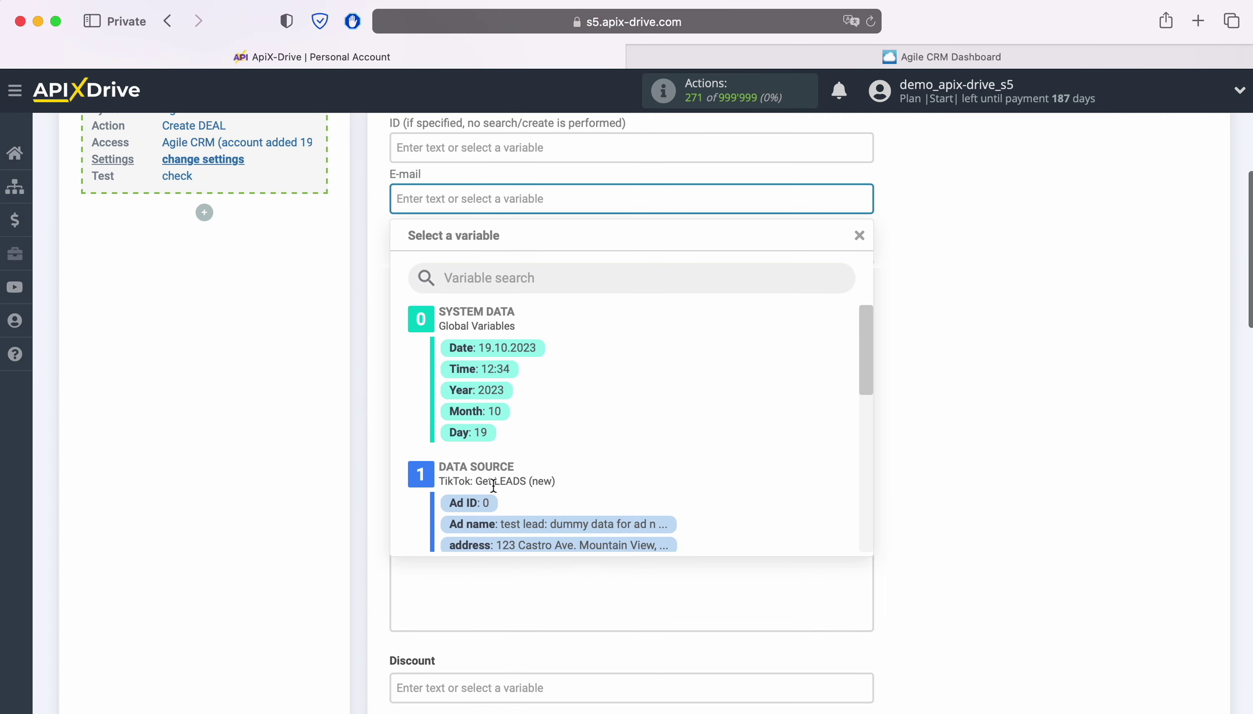
scroll(825, 456, down, 2)
scroll(814, 450, down, 3)
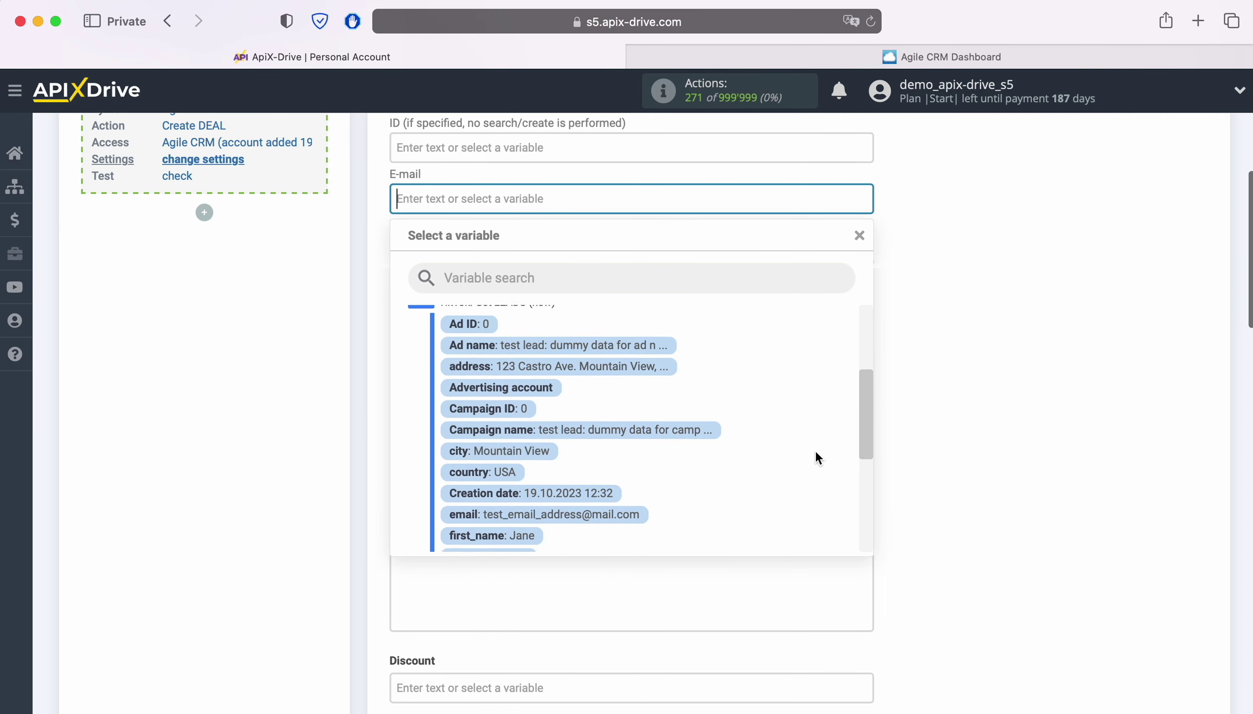
click(627, 493)
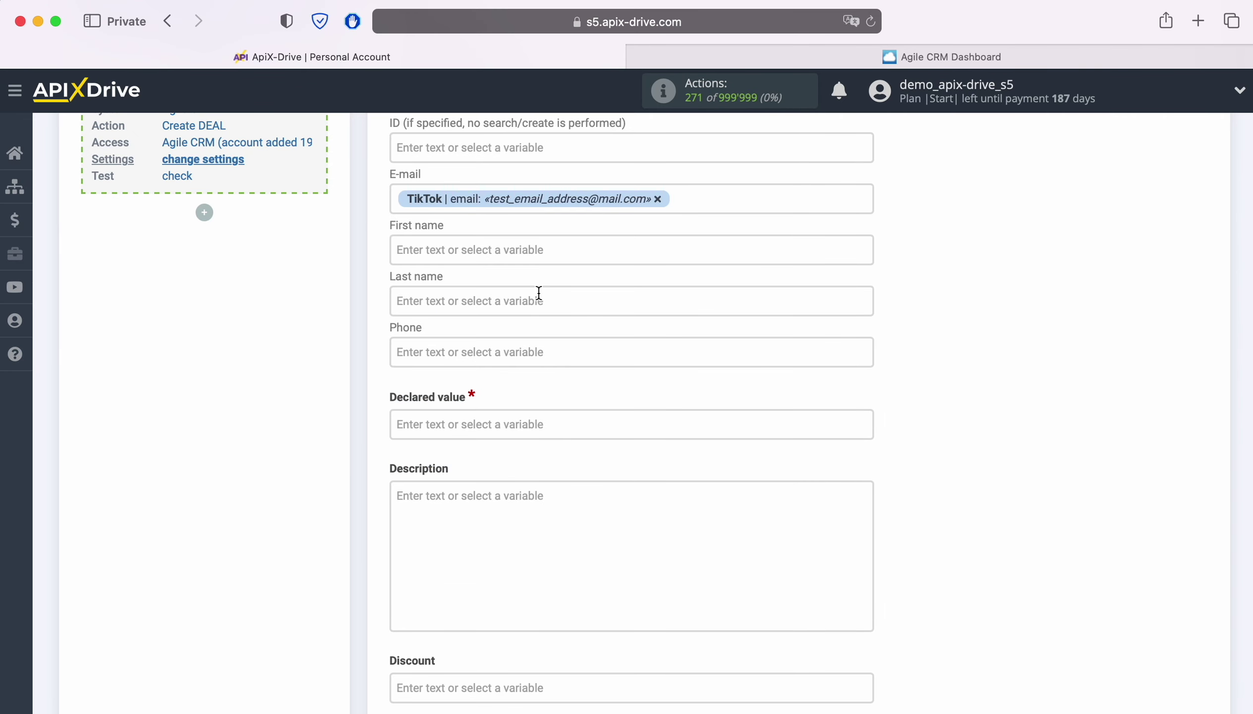
click(534, 251)
scroll(723, 413, down, 3)
scroll(768, 416, down, 5)
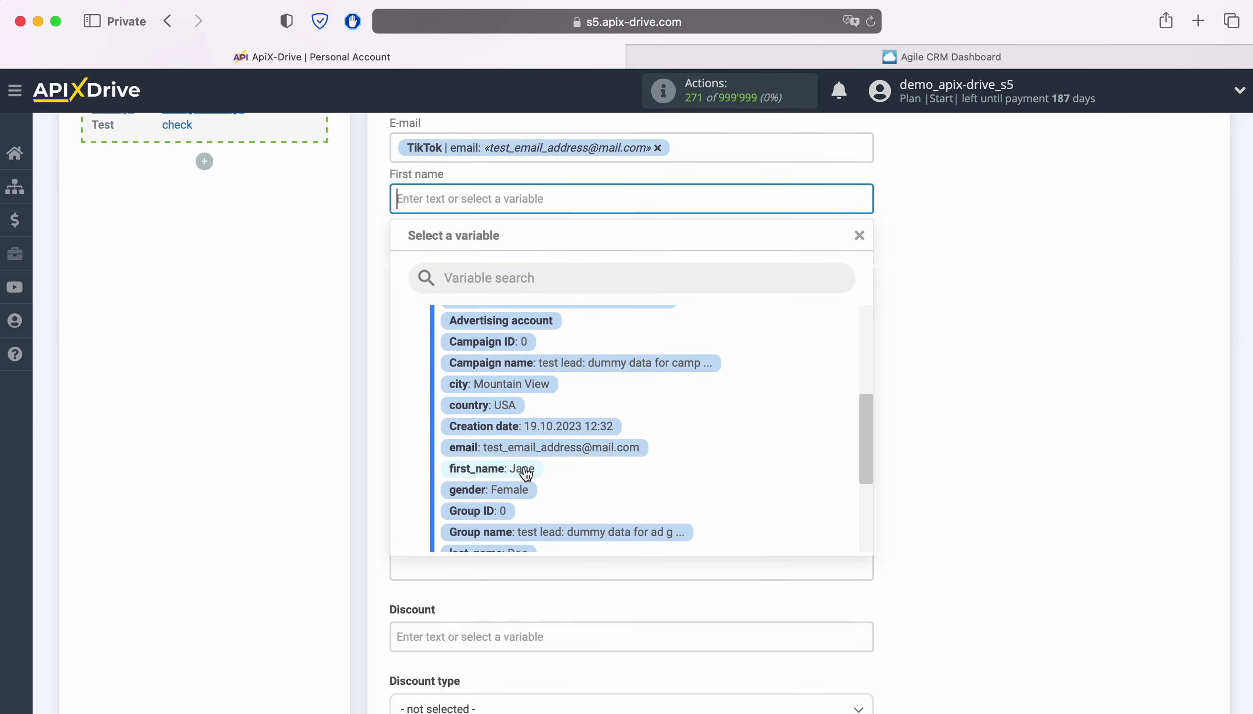
click(519, 469)
Map TikTok last_name and phone_number to Last name and Phone, and set Declared value to 100.
click(489, 248)
scroll(794, 439, down, 10)
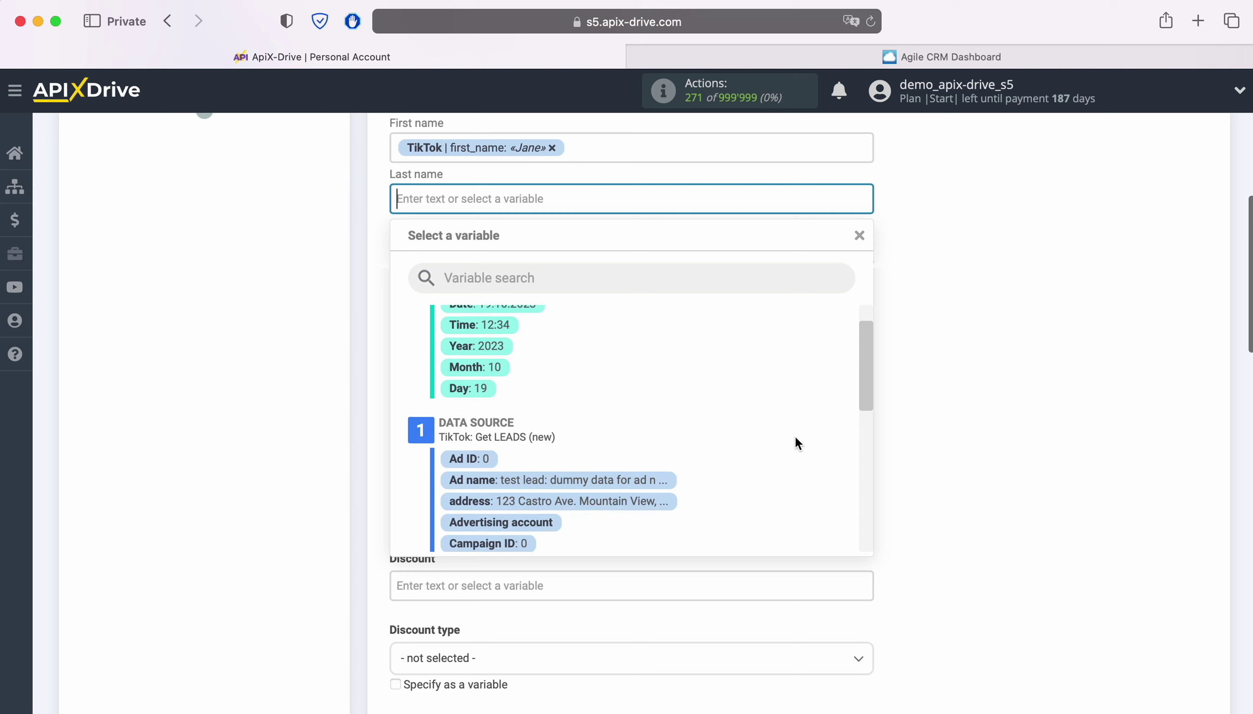
scroll(791, 440, down, 4)
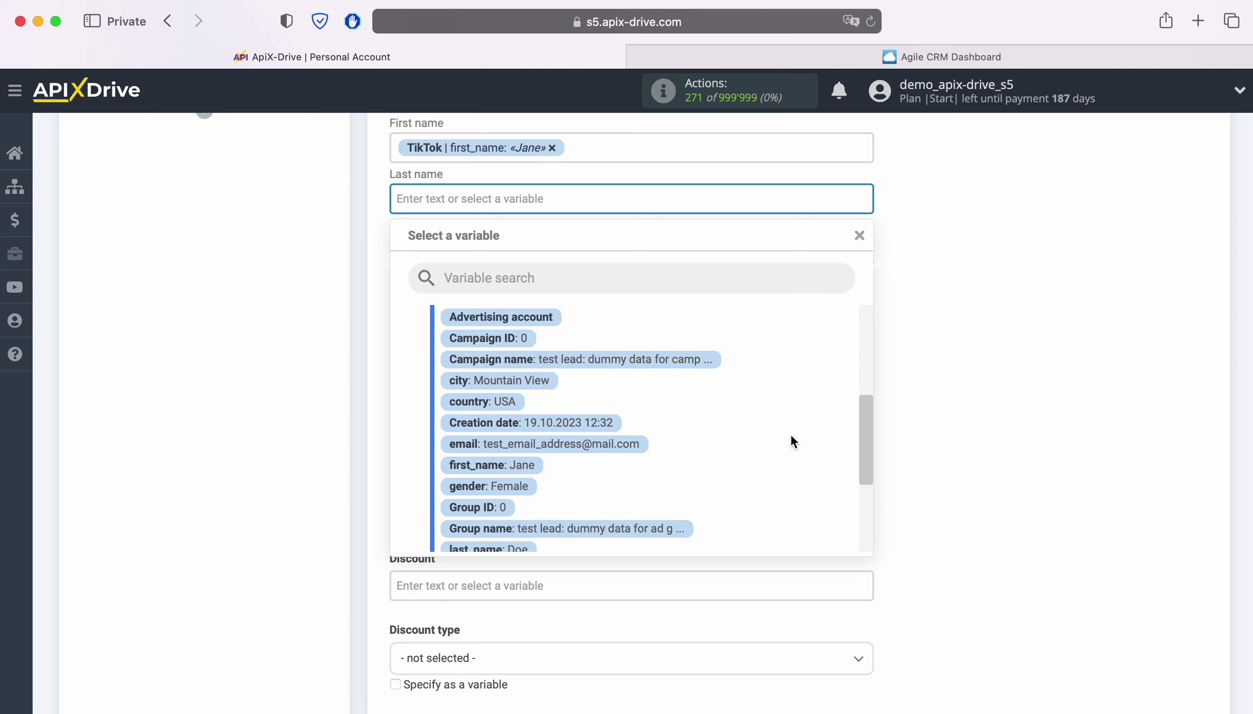
click(520, 498)
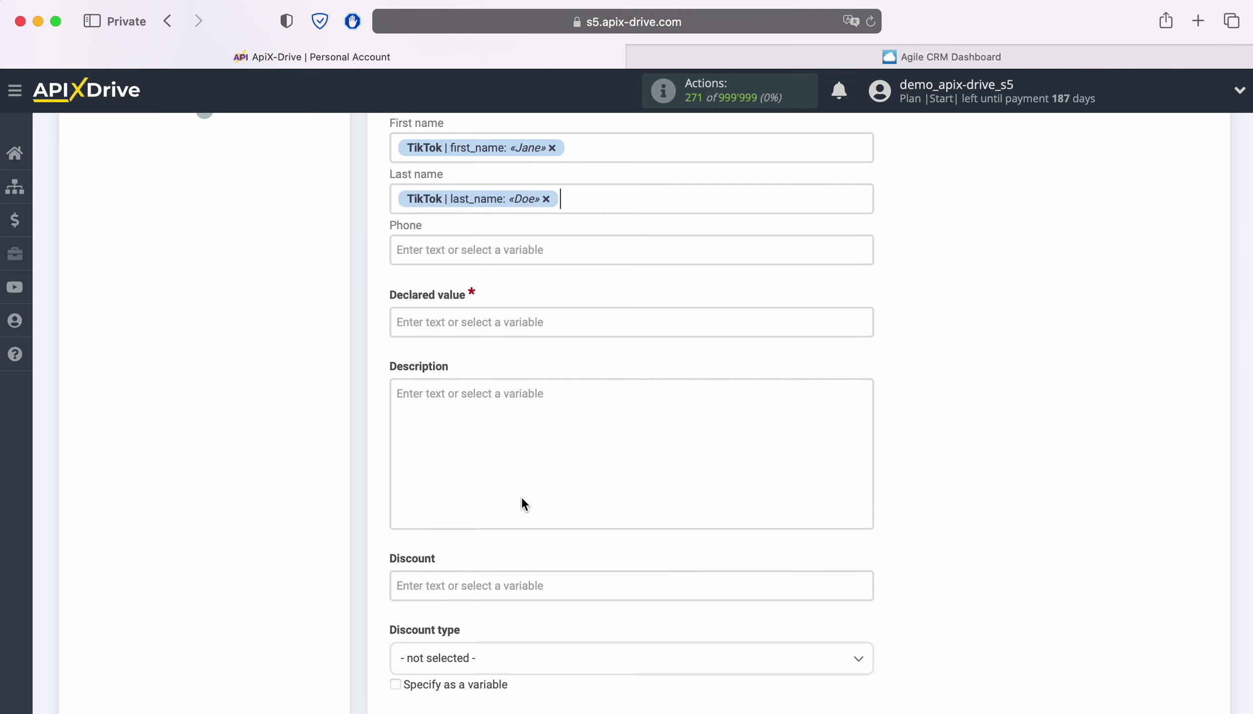
click(495, 249)
scroll(747, 464, down, 2)
scroll(747, 467, down, 5)
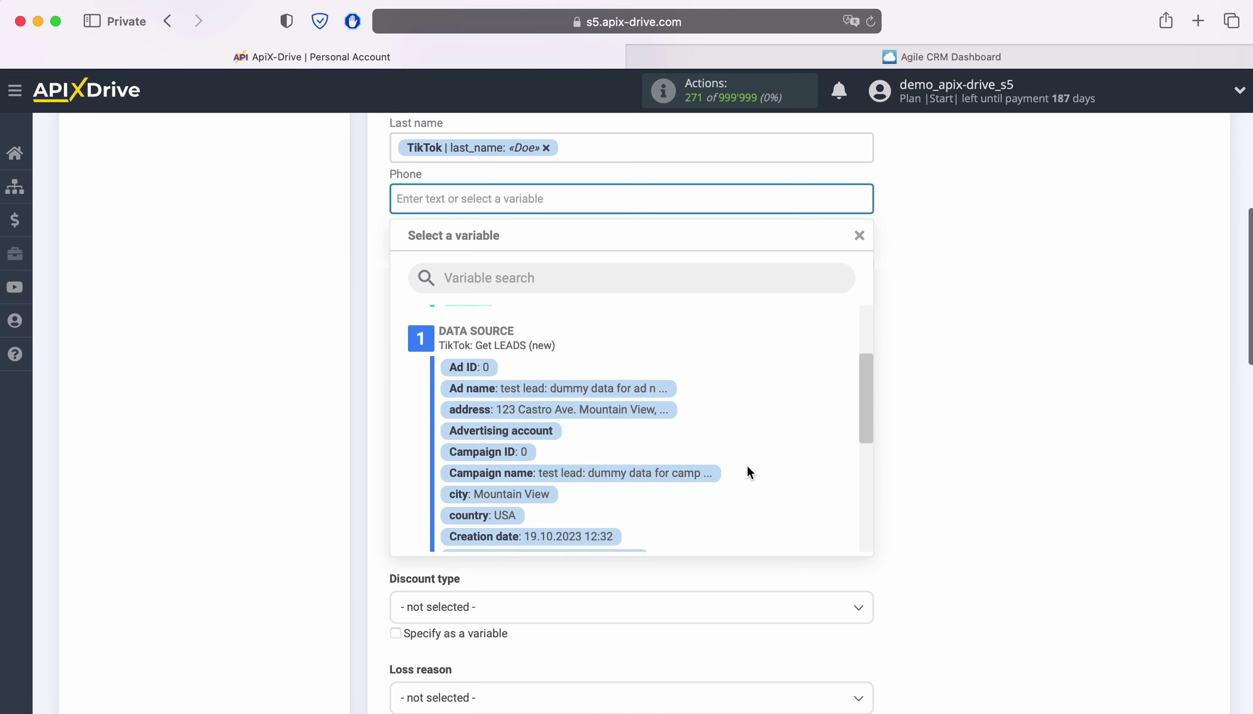
scroll(747, 464, down, 5)
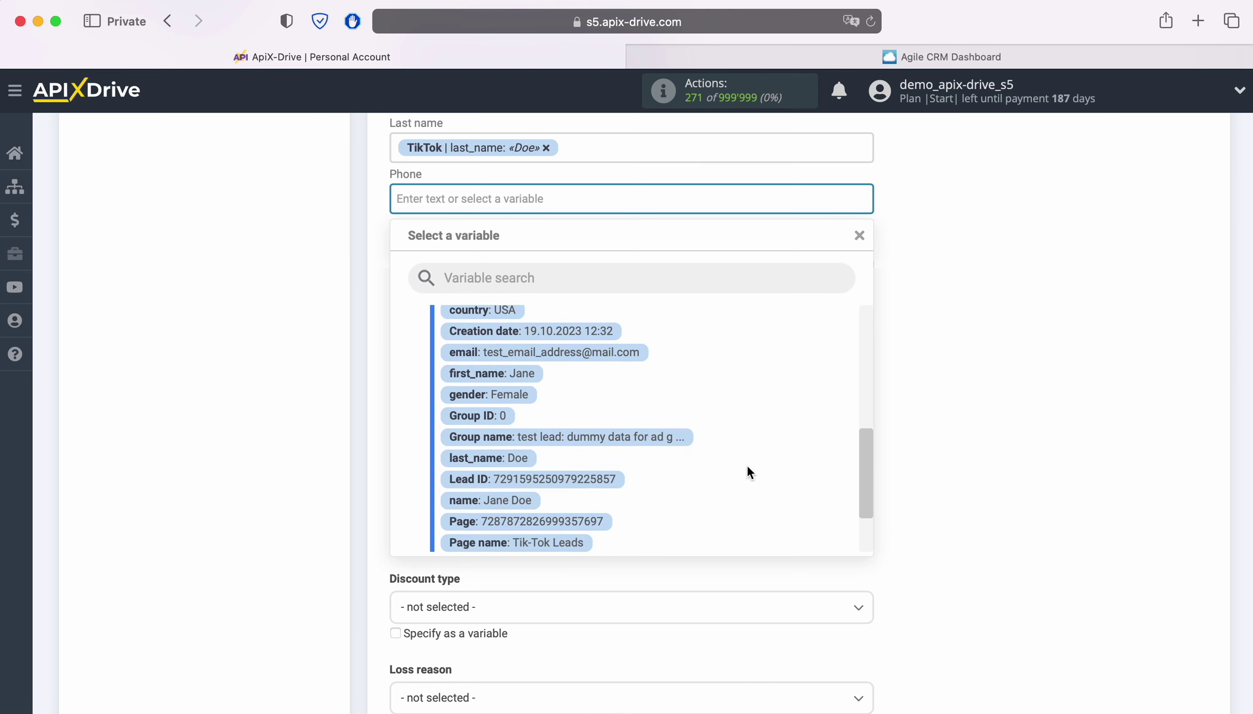
click(597, 482)
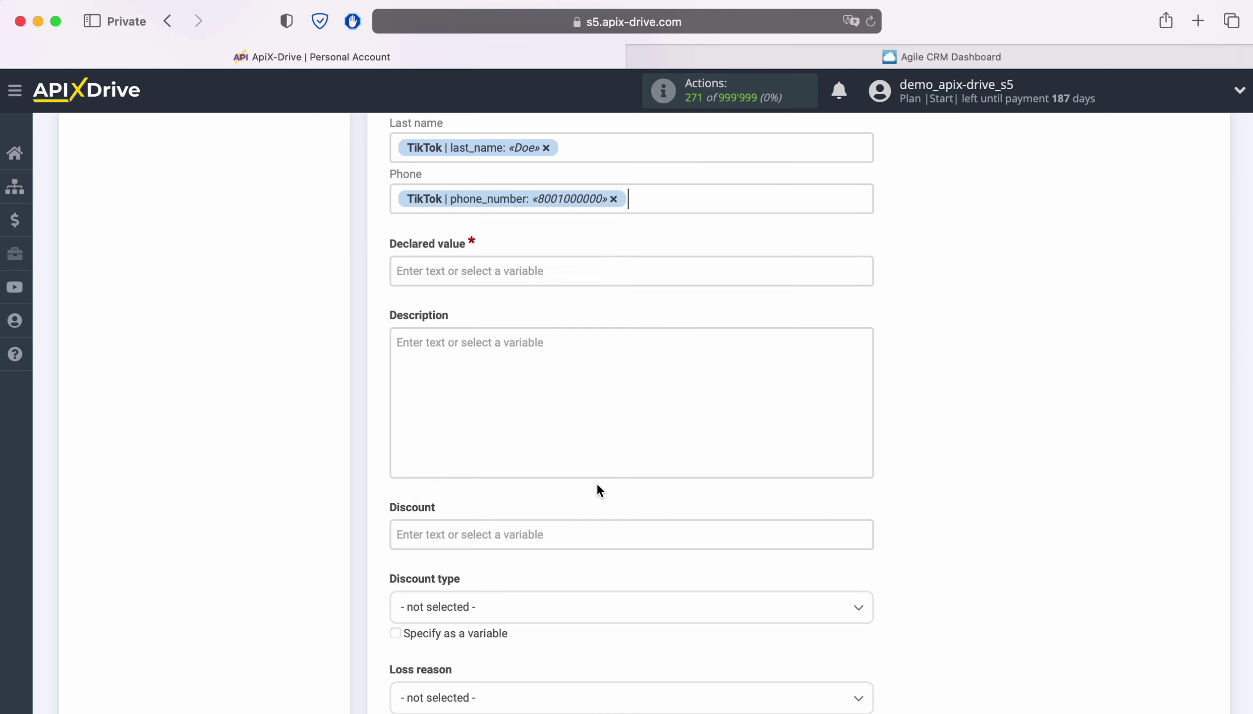
click(452, 270)
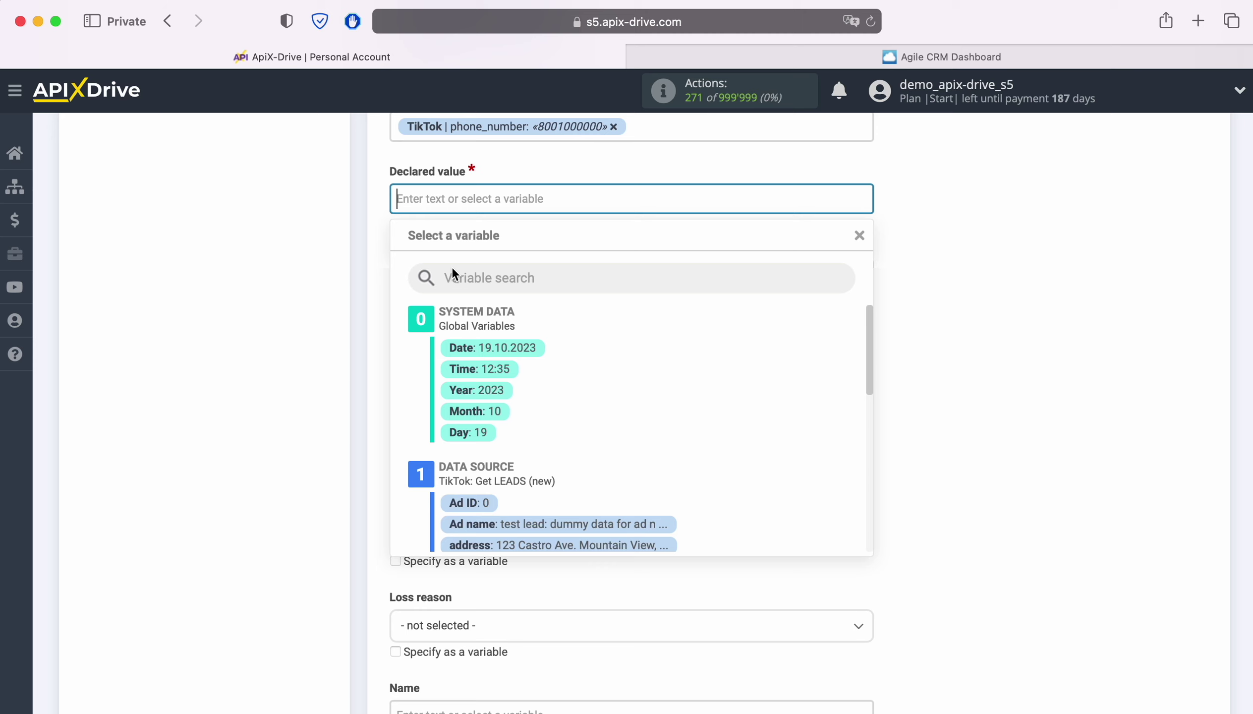
text(100)
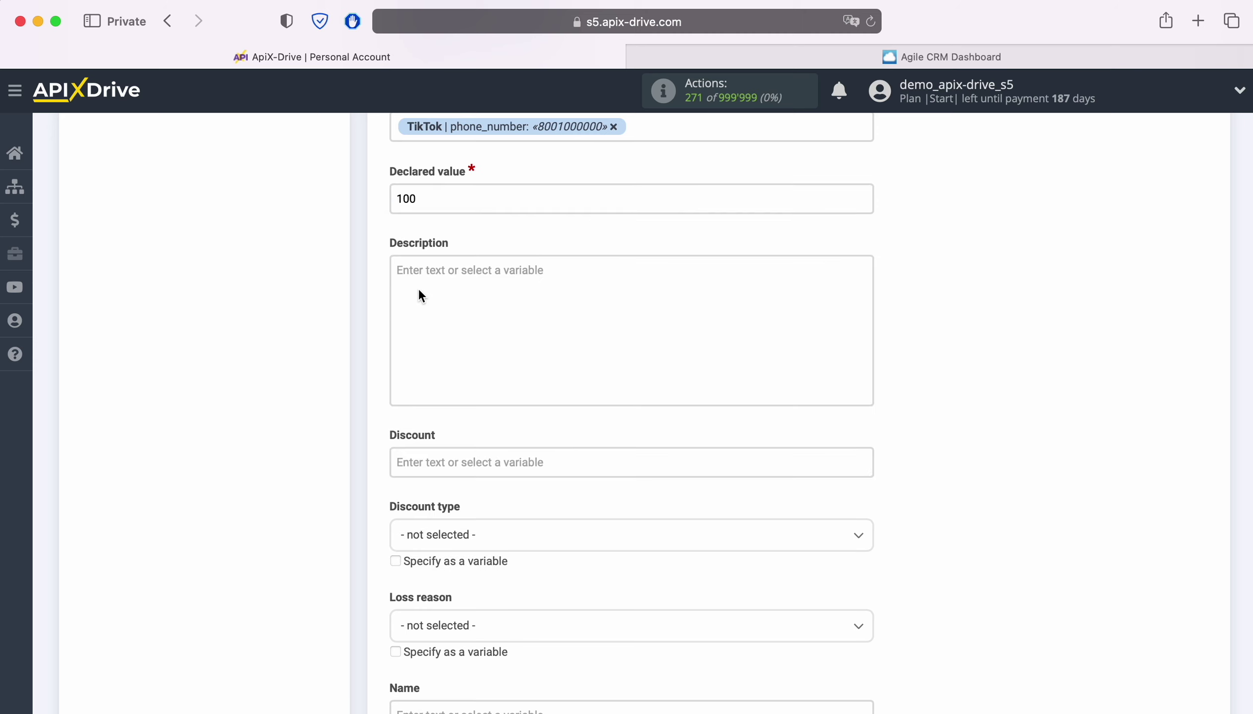
Write the Description as 'Date' plus the lead Creation date and 'Page' plus the Page name.
click(420, 291)
text(Date)
scroll(793, 503, down, 2)
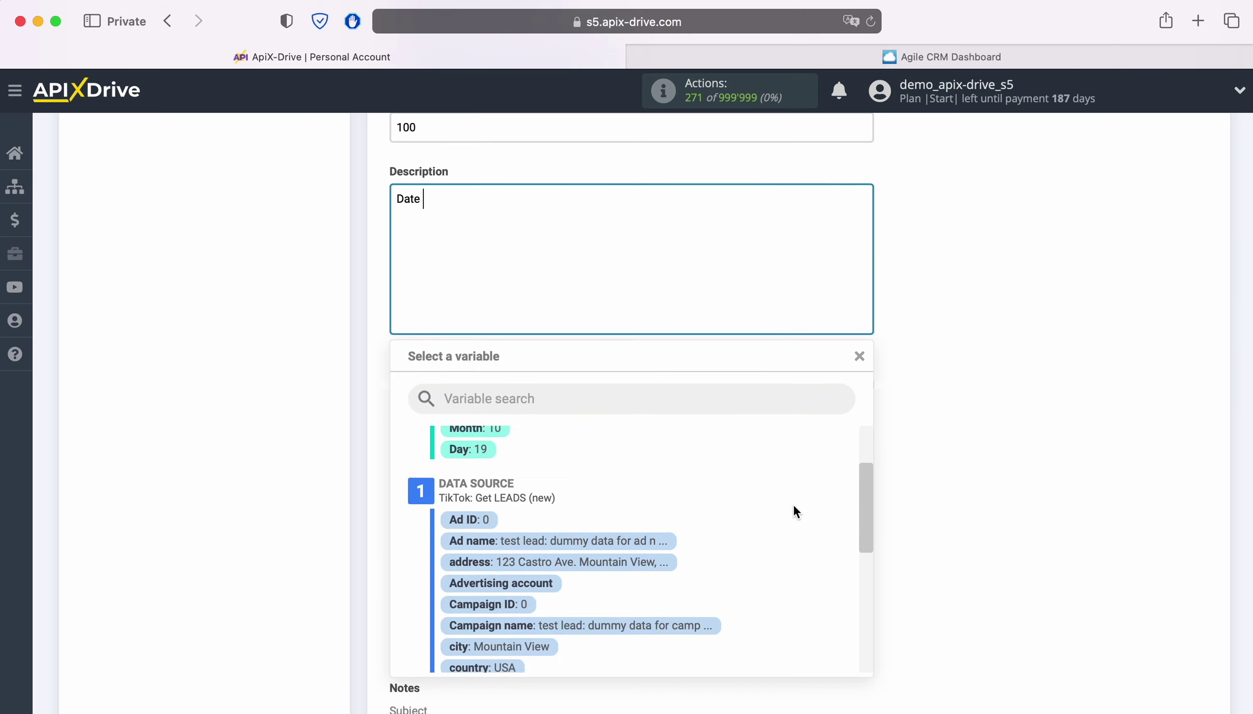
scroll(794, 511, down, 3)
click(587, 610)
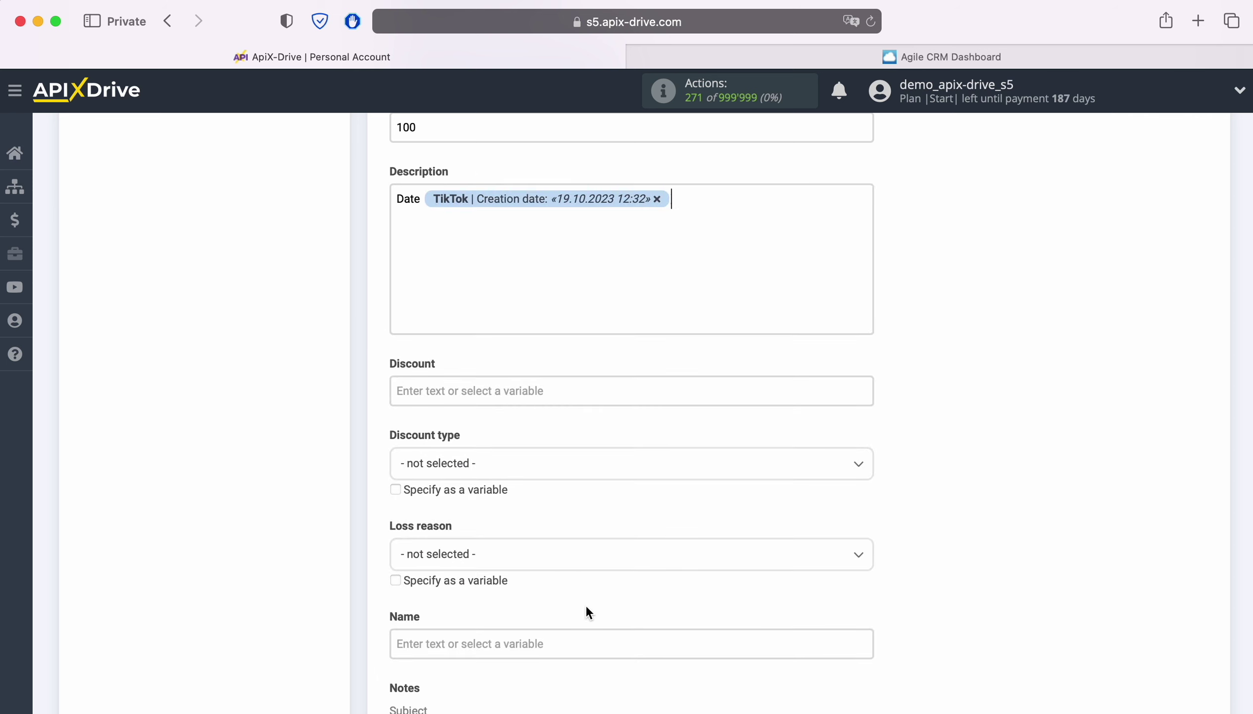
key(Return)
text(Page)
click(504, 225)
scroll(709, 535, down, 5)
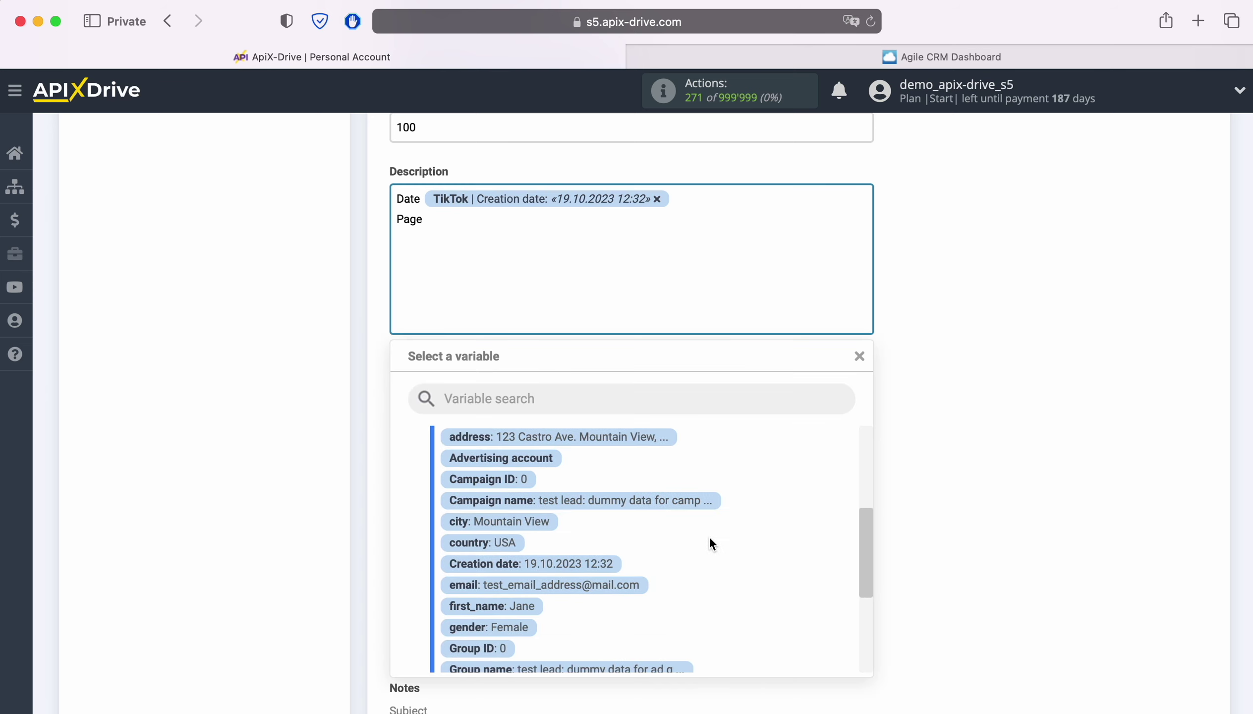
scroll(708, 535, down, 2)
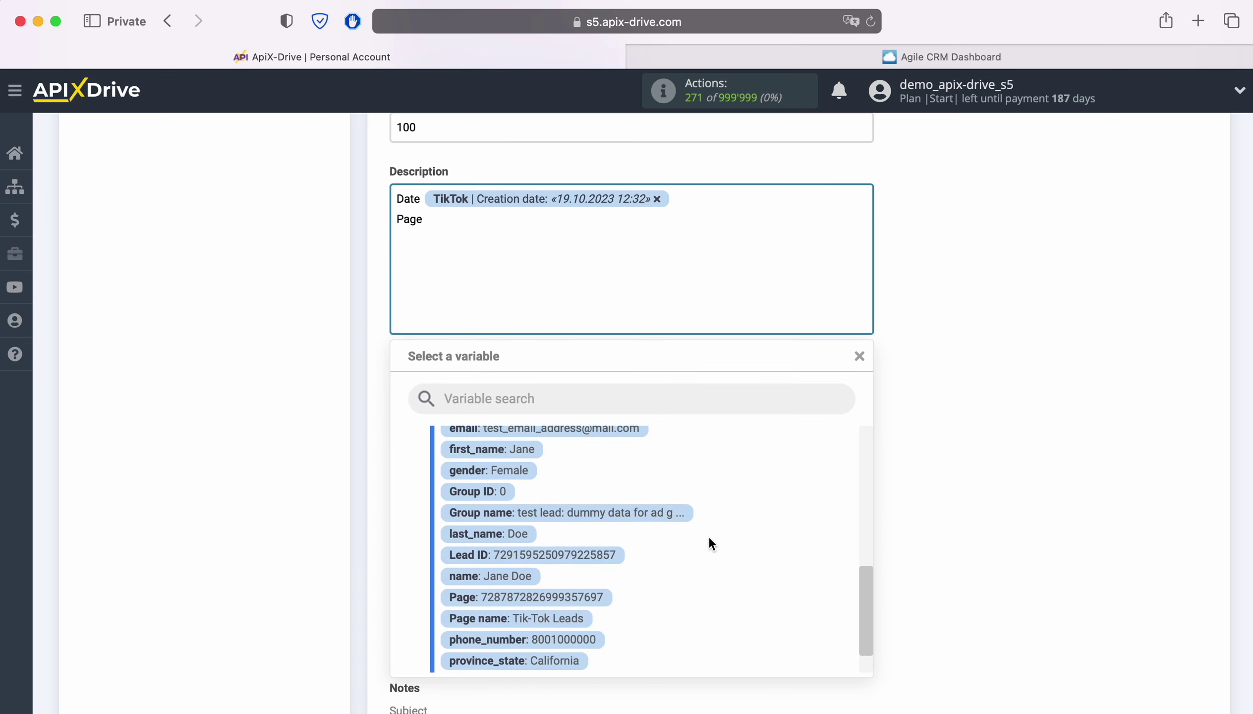
click(564, 616)
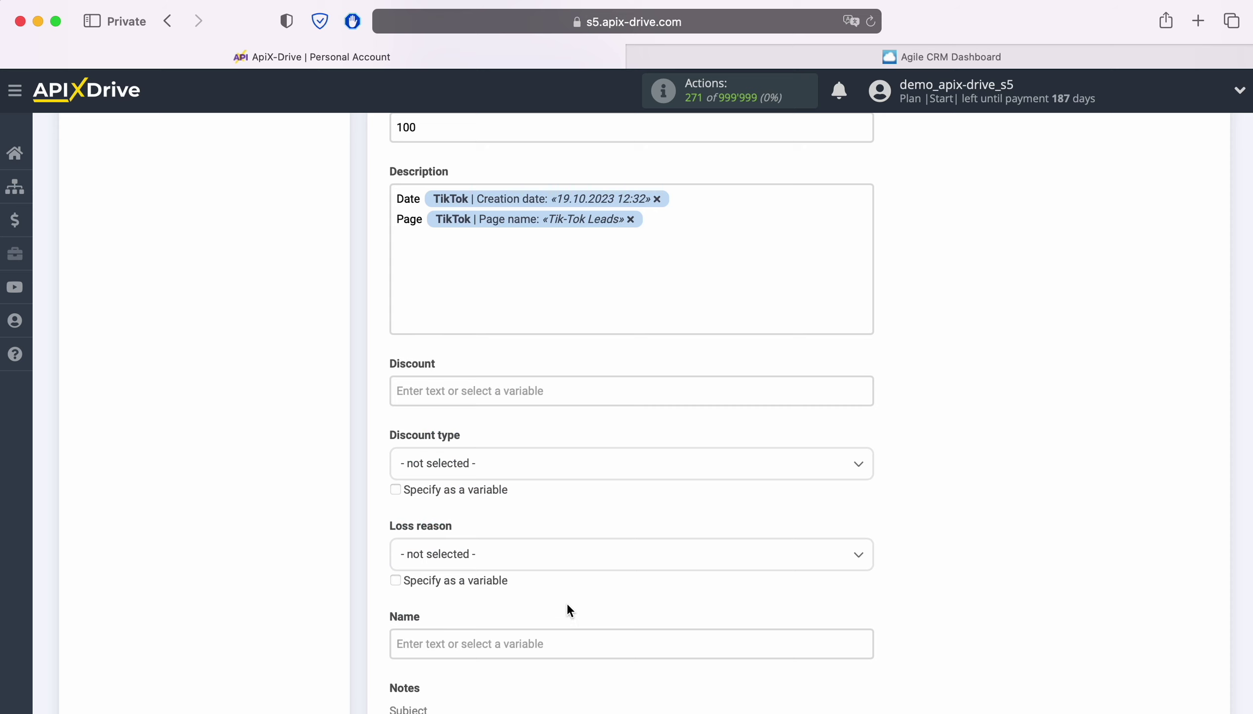
scroll(570, 600, down, 3)
scroll(574, 600, down, 5)
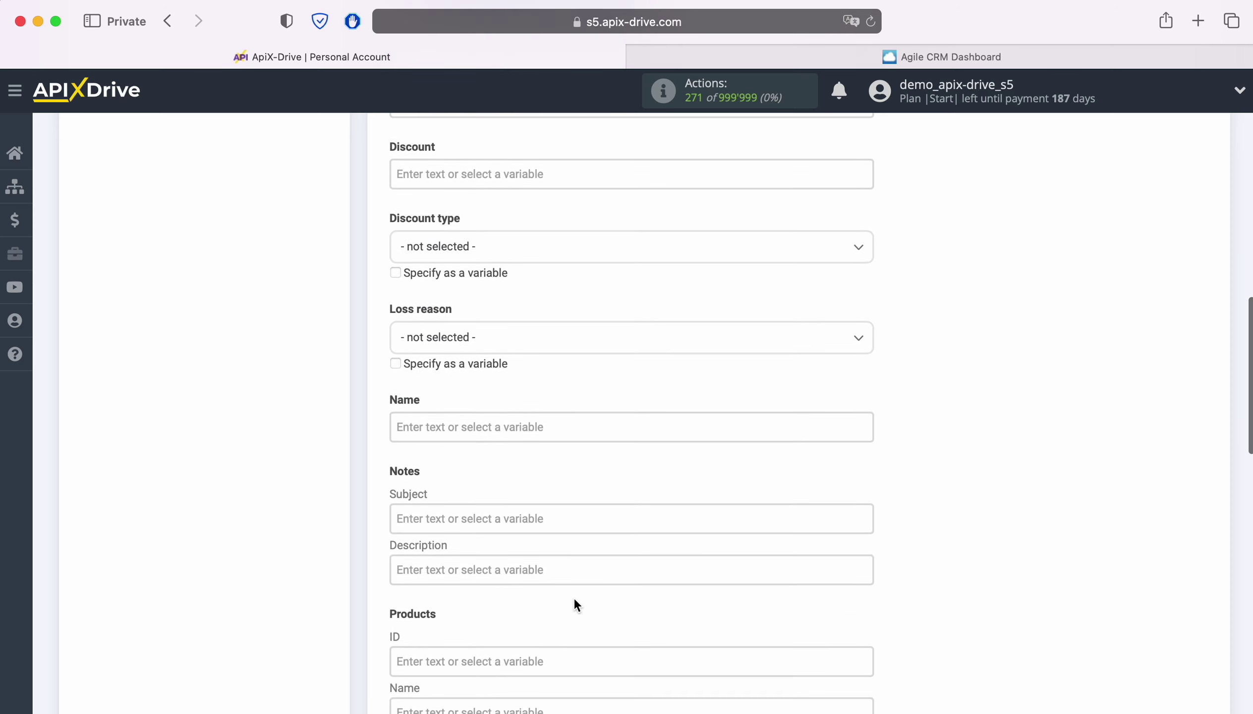
Set the deal Name to 'New Lead from Tik-Tok' followed by TikTok first_name and last_name.
click(482, 274)
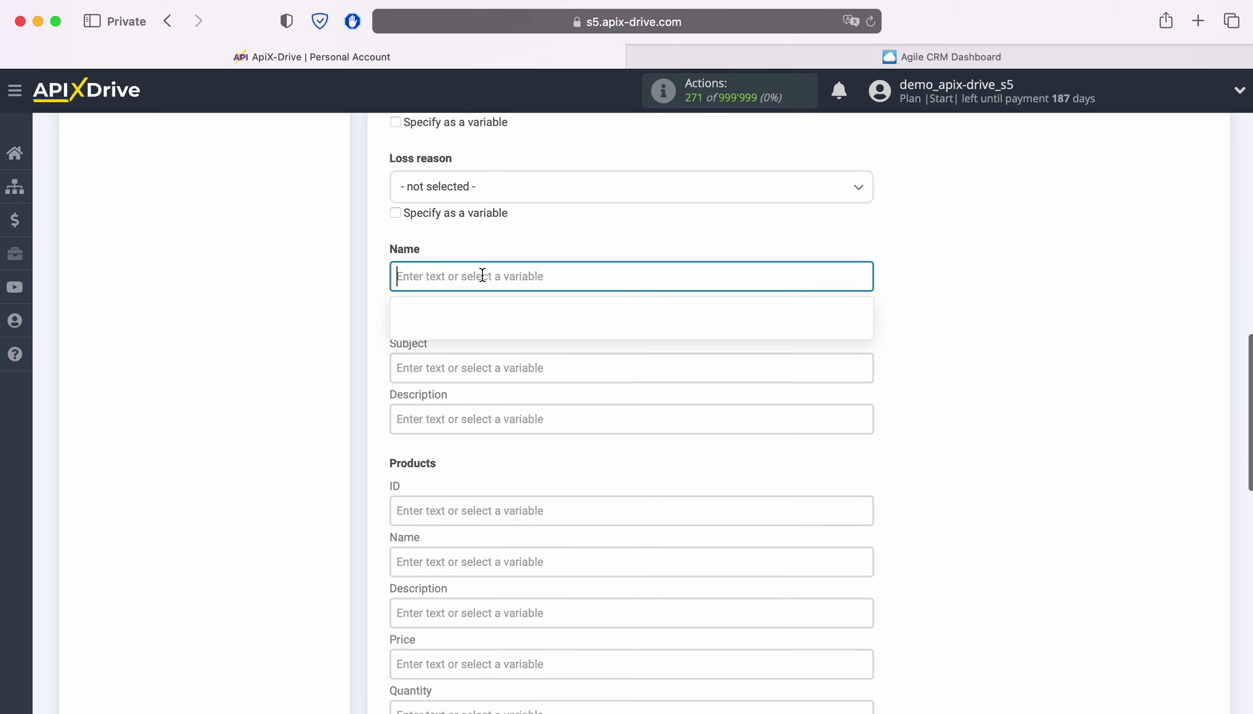
scroll(481, 274, down, 2)
text(New Lead)
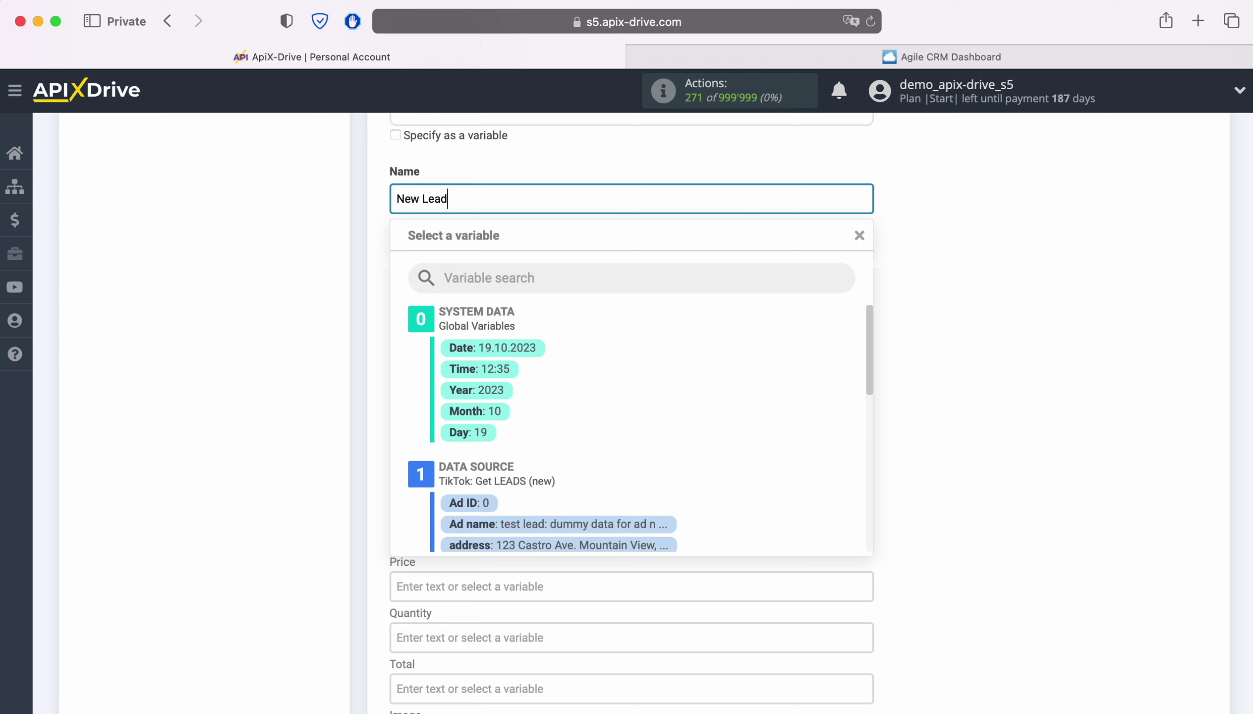
text( from Tik-Tok)
scroll(728, 427, down, 2)
scroll(734, 435, down, 4)
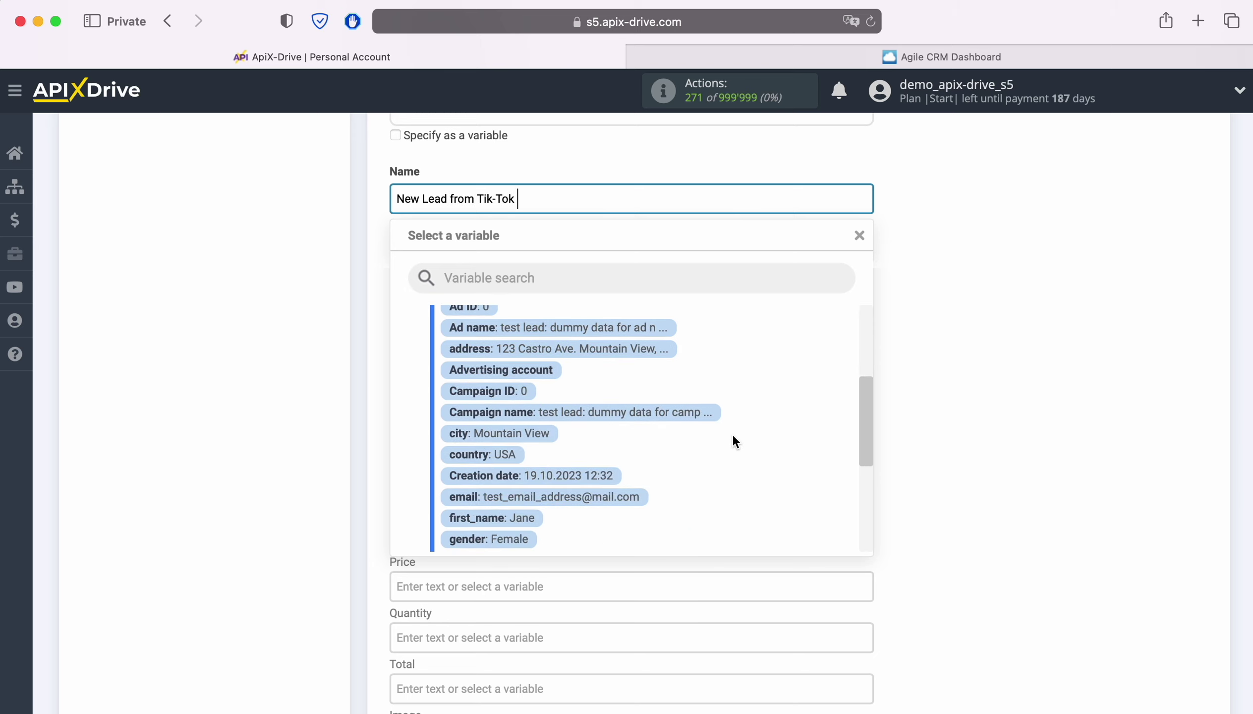
click(468, 447)
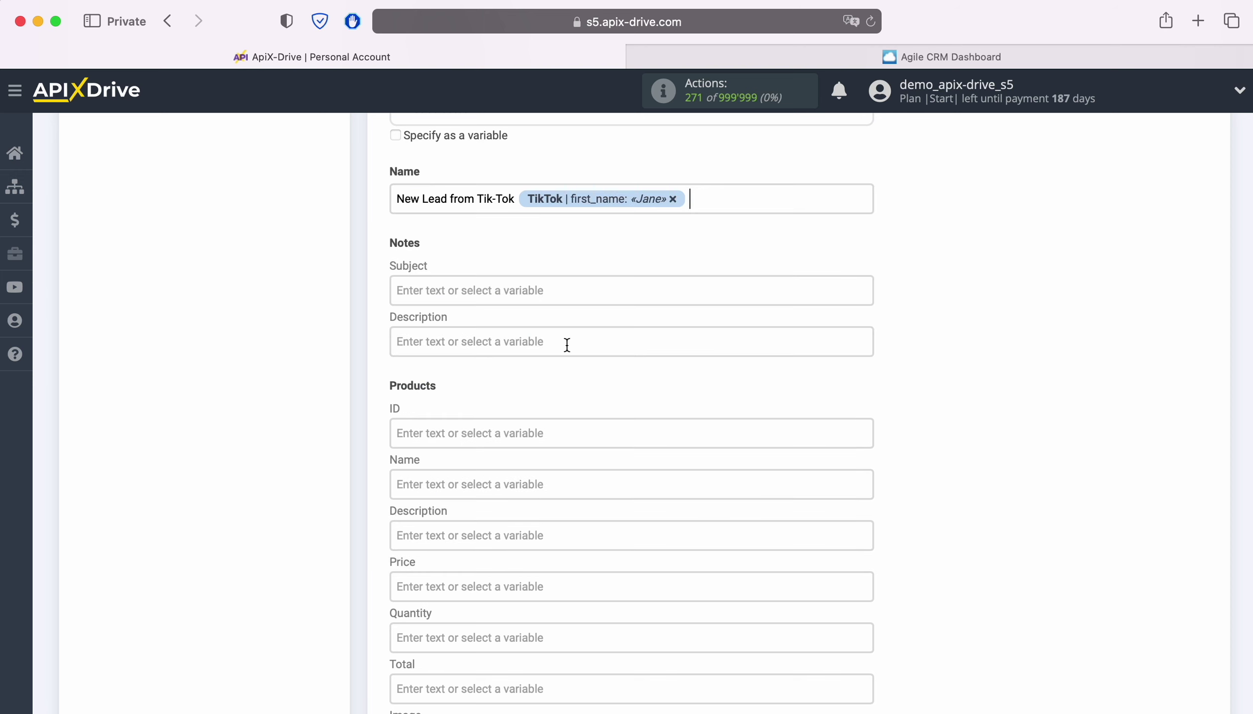
click(746, 211)
scroll(702, 474, down, 2)
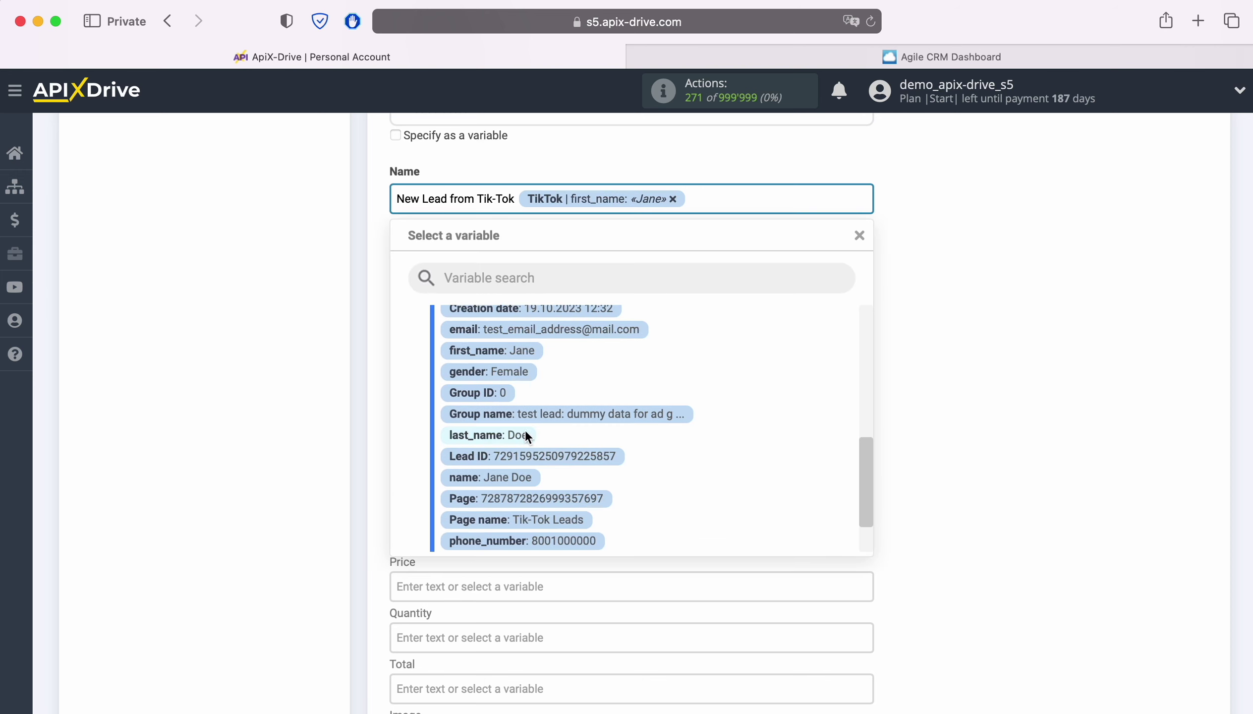
click(524, 434)
scroll(682, 413, down, 4)
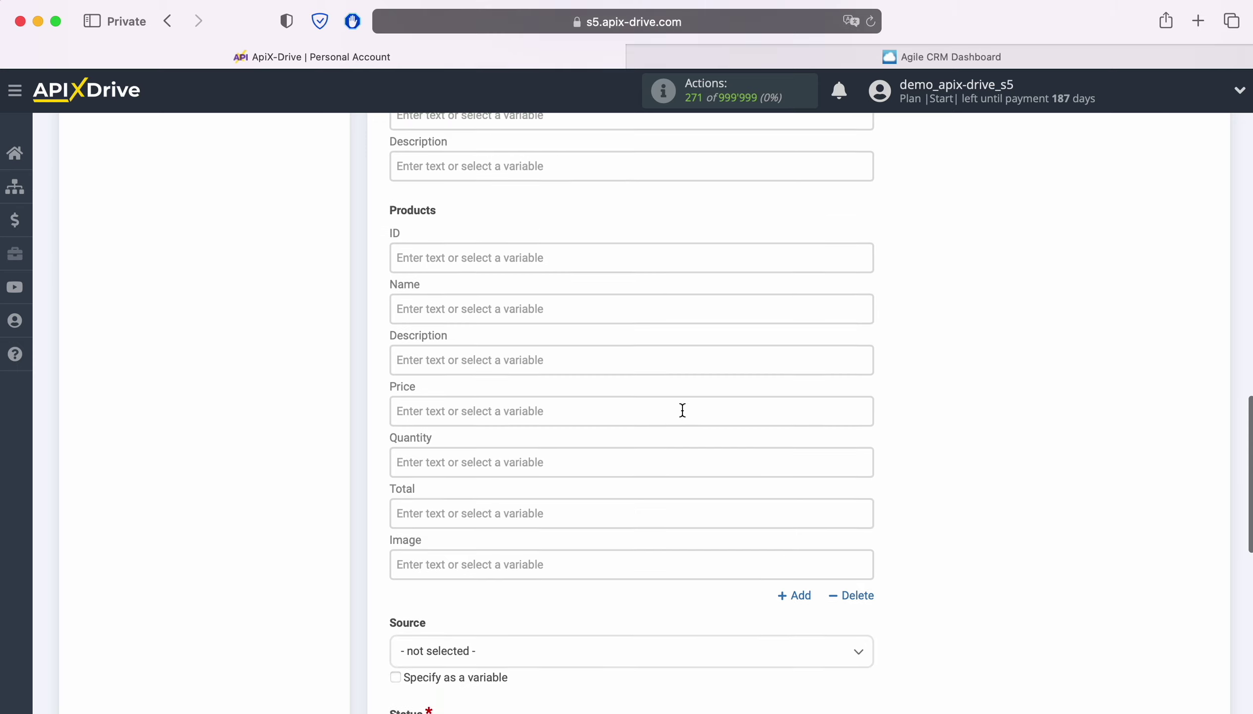
Add the product 'iPhone 4s' with quantity 1 and total 100 to the deal.
click(518, 286)
scroll(518, 283, down, 2)
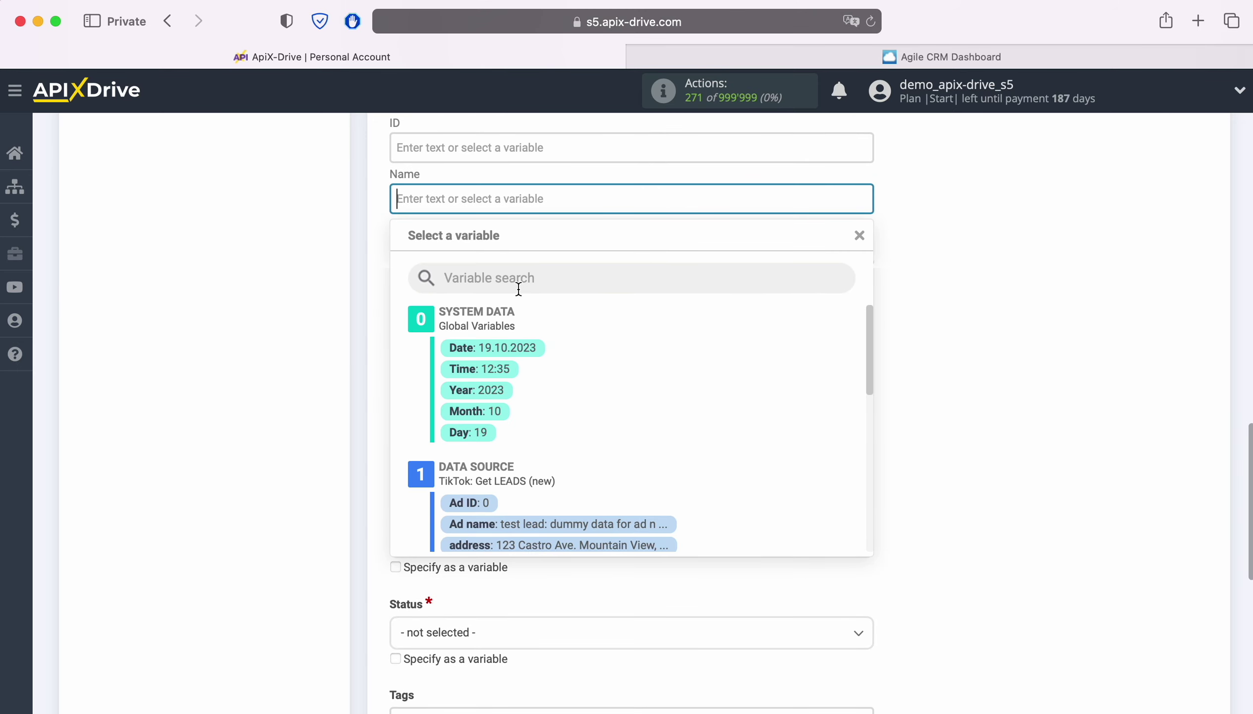
text(iPhone)
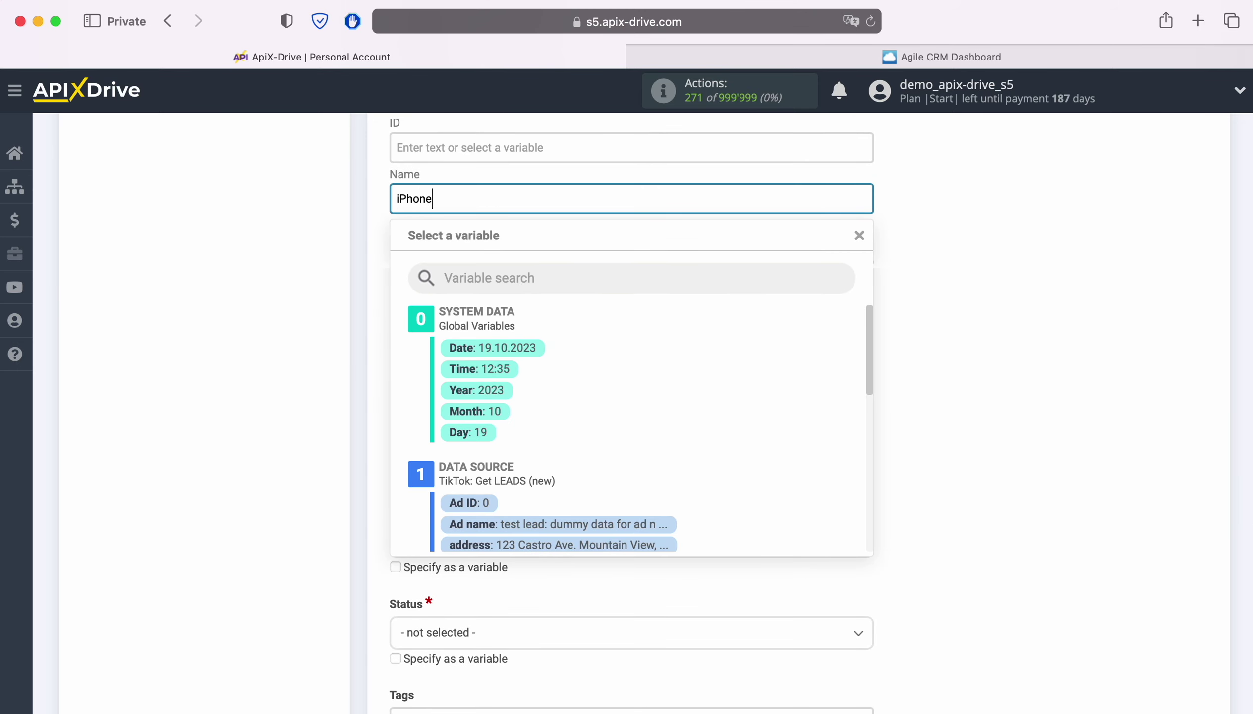
text( 4s)
click(290, 321)
click(482, 351)
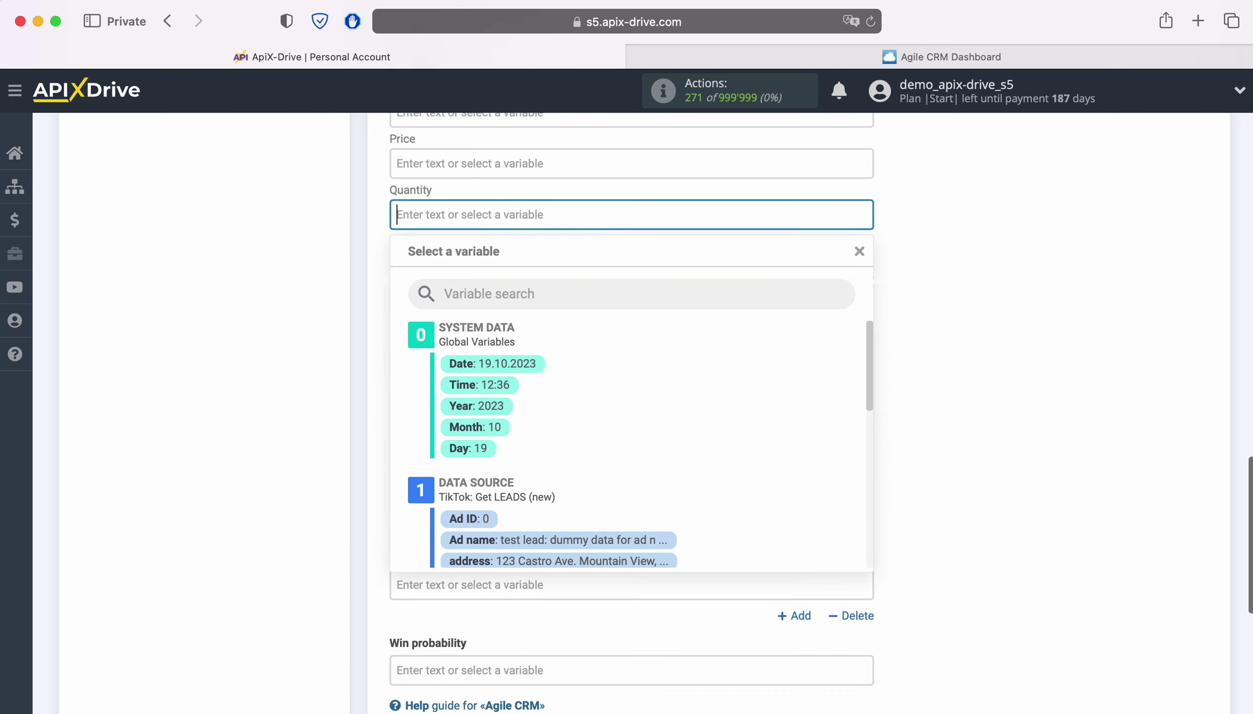
text(1)
click(307, 299)
scroll(313, 304, down, 2)
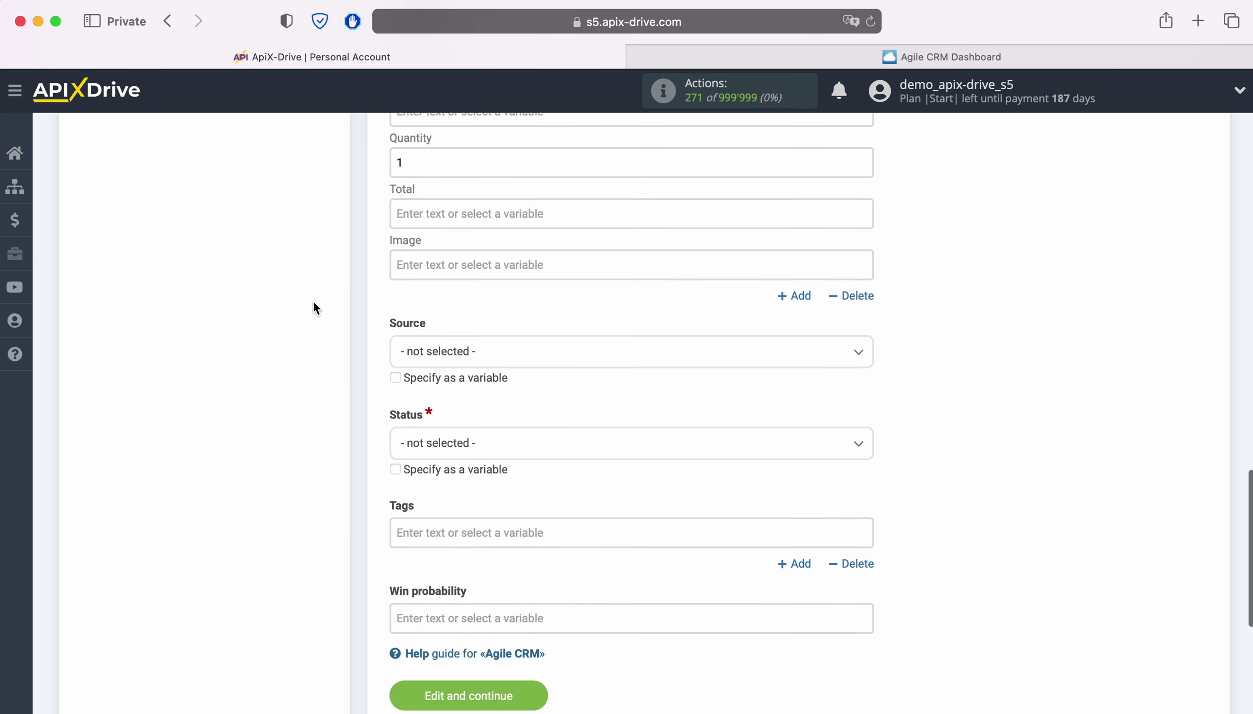
click(429, 214)
text(100)
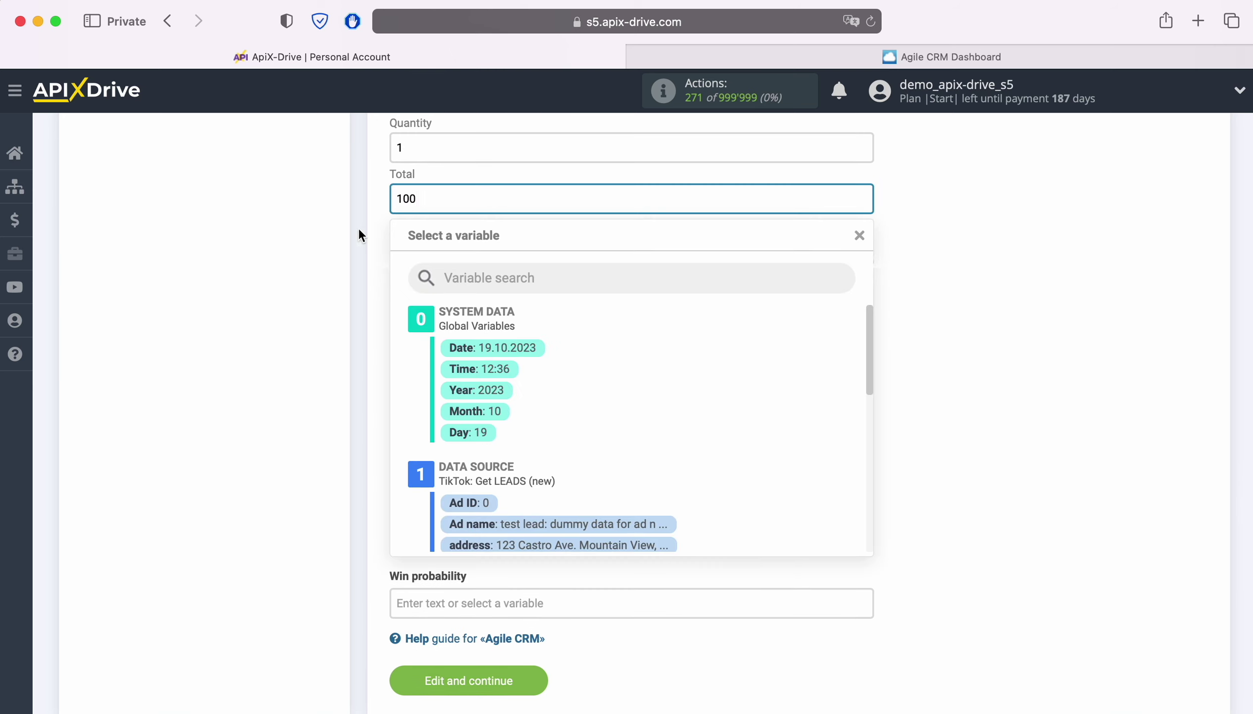
click(309, 233)
Set the deal Source to Website and the Status to Default: New.
scroll(512, 291, down, 1)
click(512, 288)
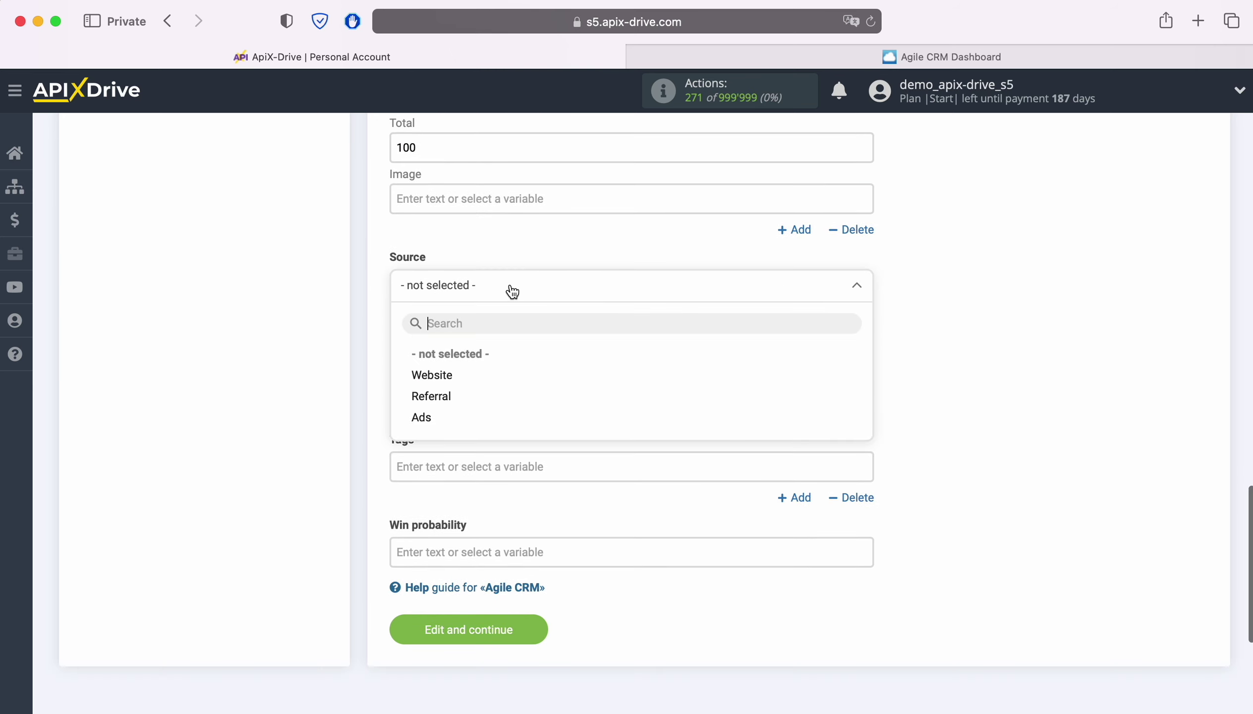
click(440, 372)
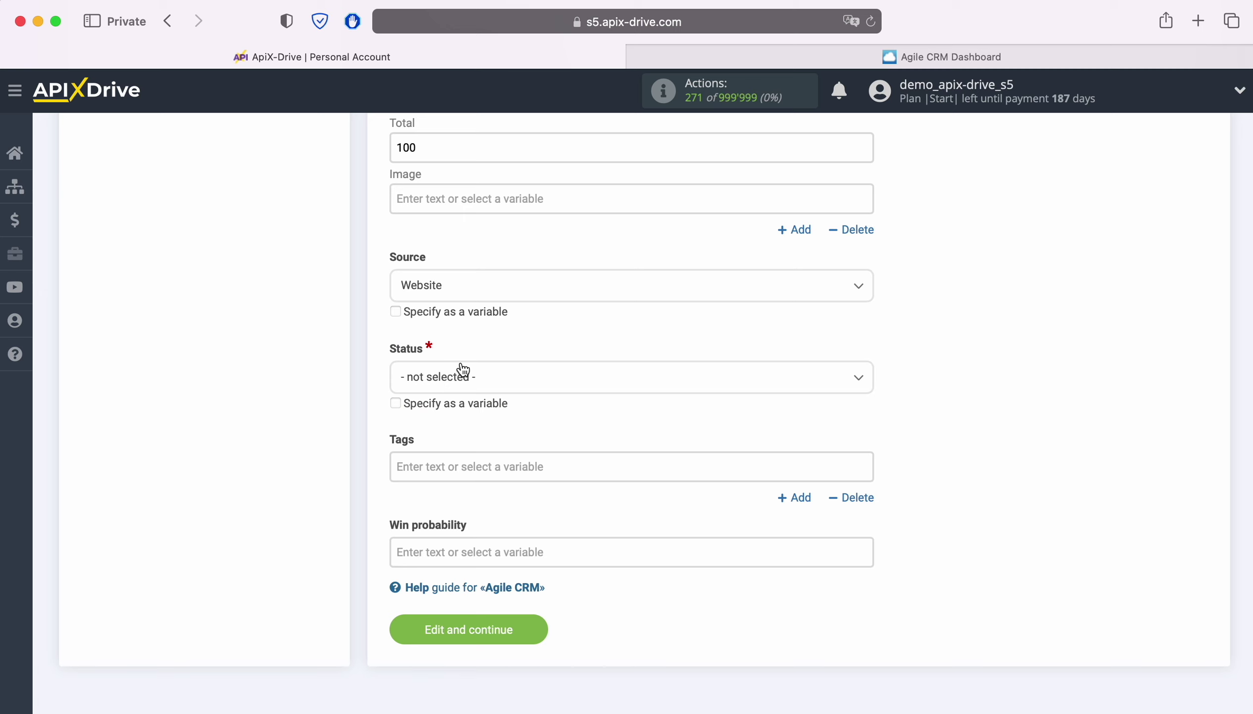
scroll(463, 367, down, 1)
click(502, 321)
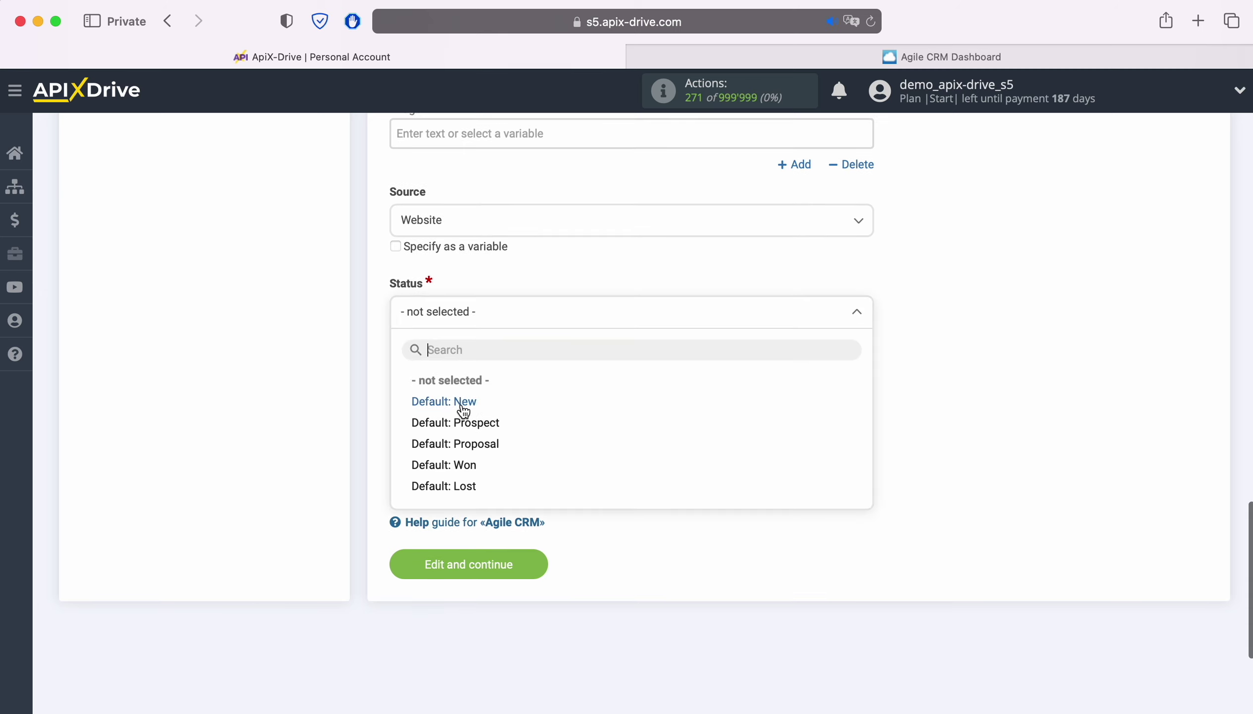
click(417, 402)
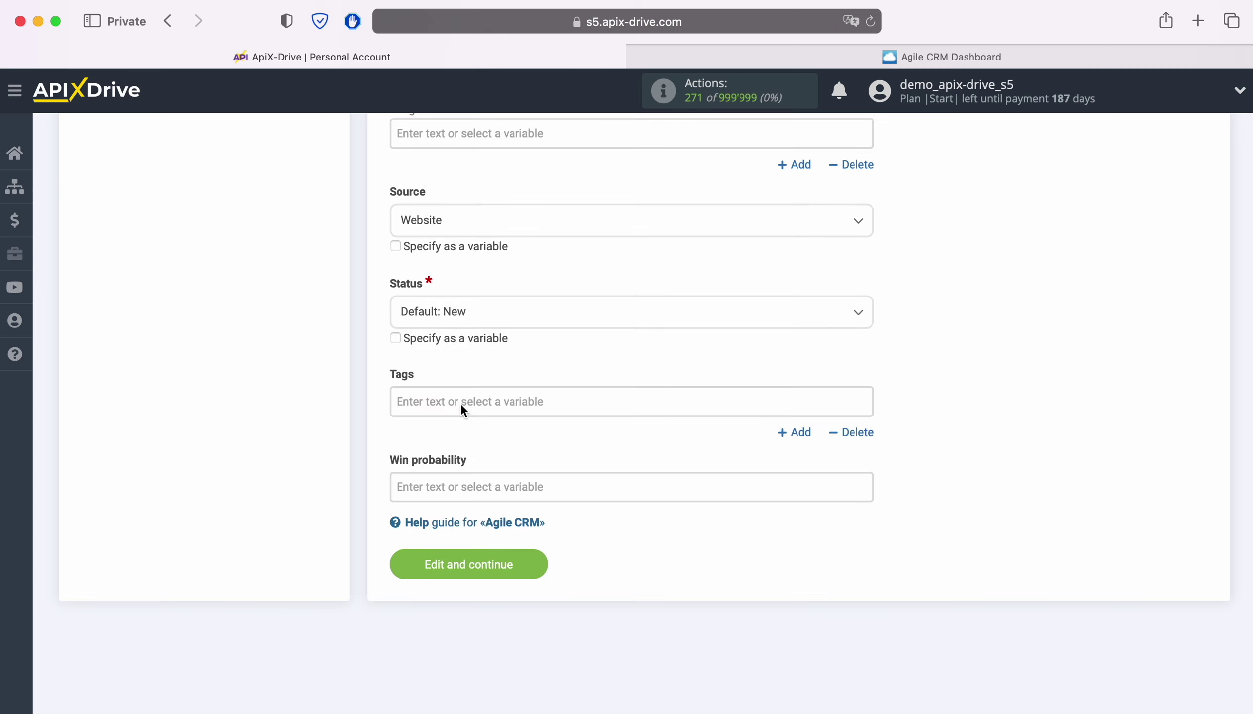
Save the deal settings and send a test deal to Agile CRM.
click(539, 565)
scroll(677, 452, down, 5)
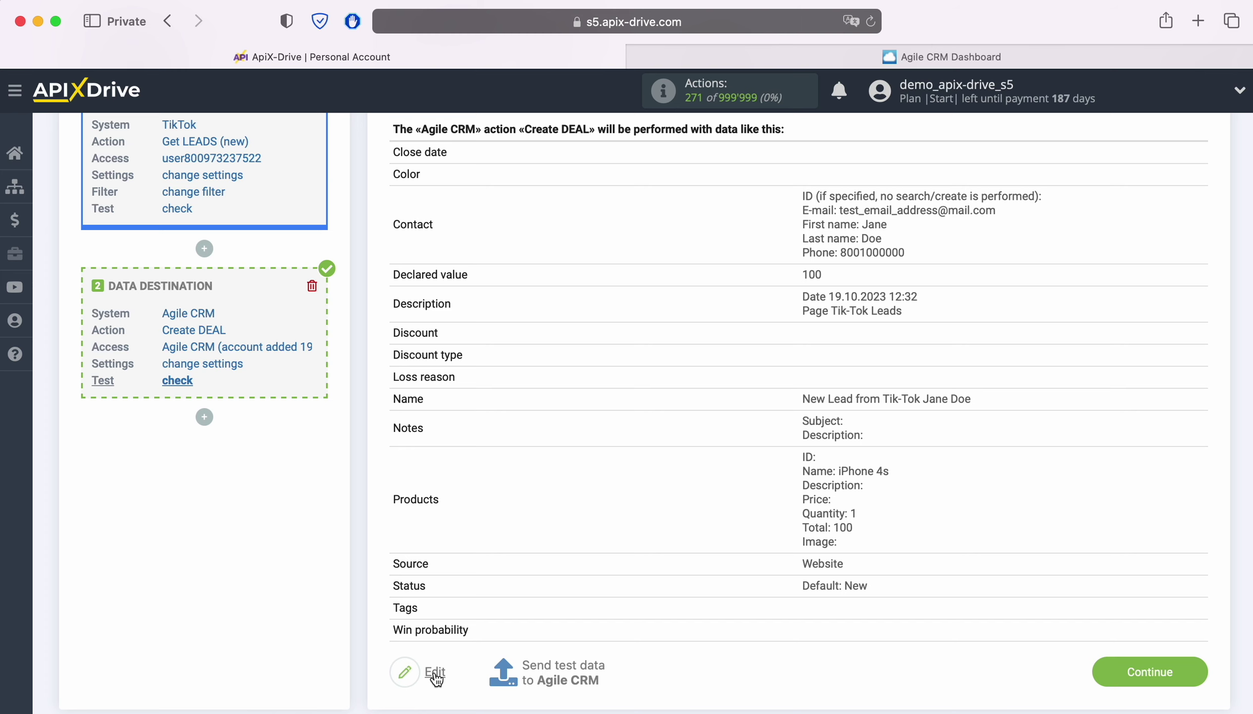
click(561, 671)
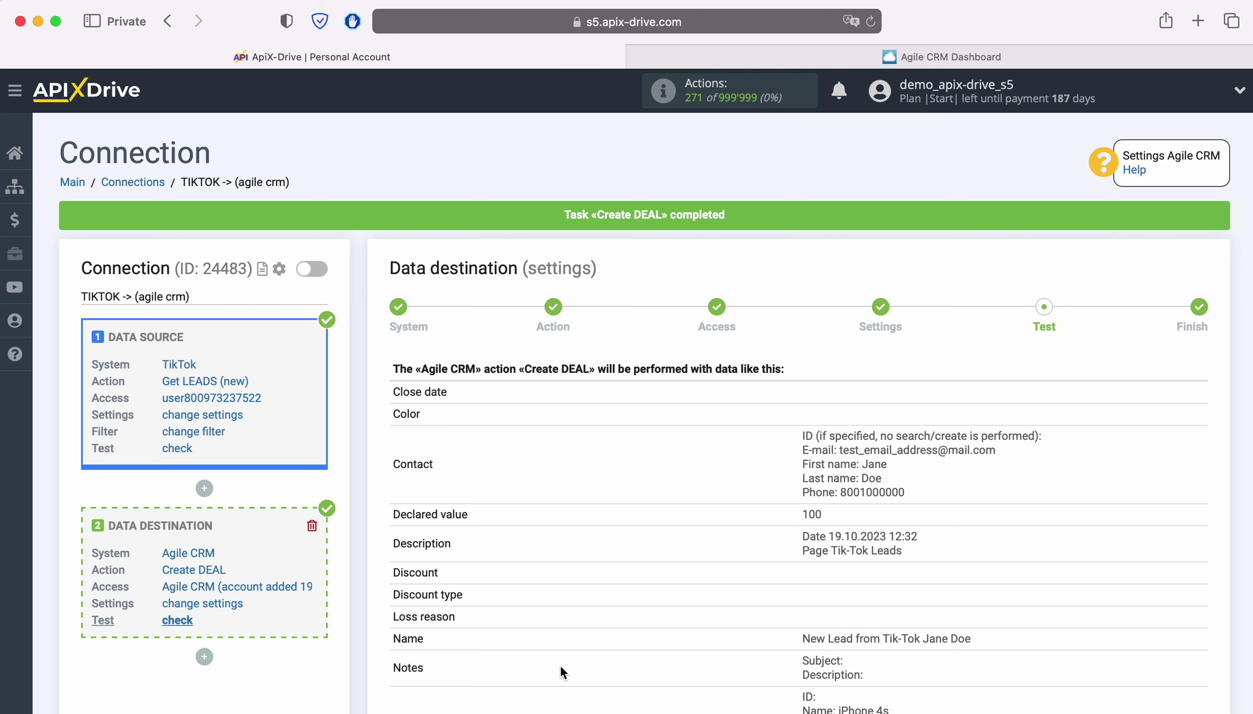
click(657, 65)
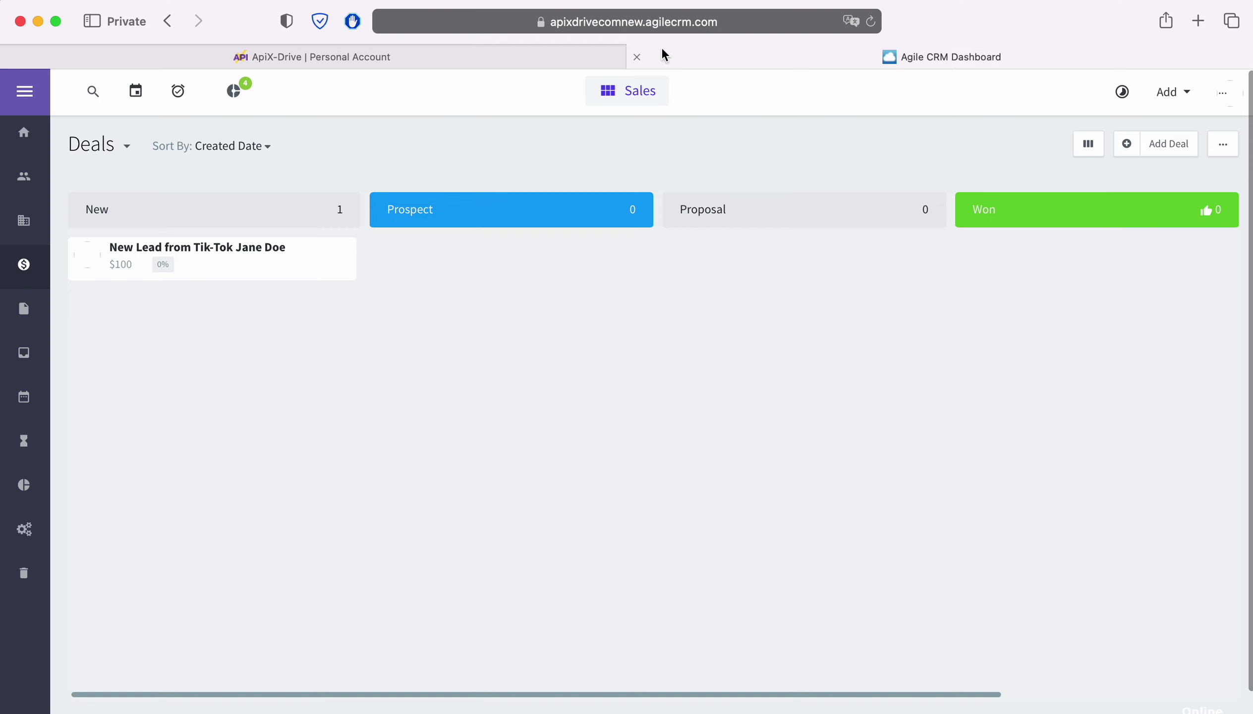
click(235, 247)
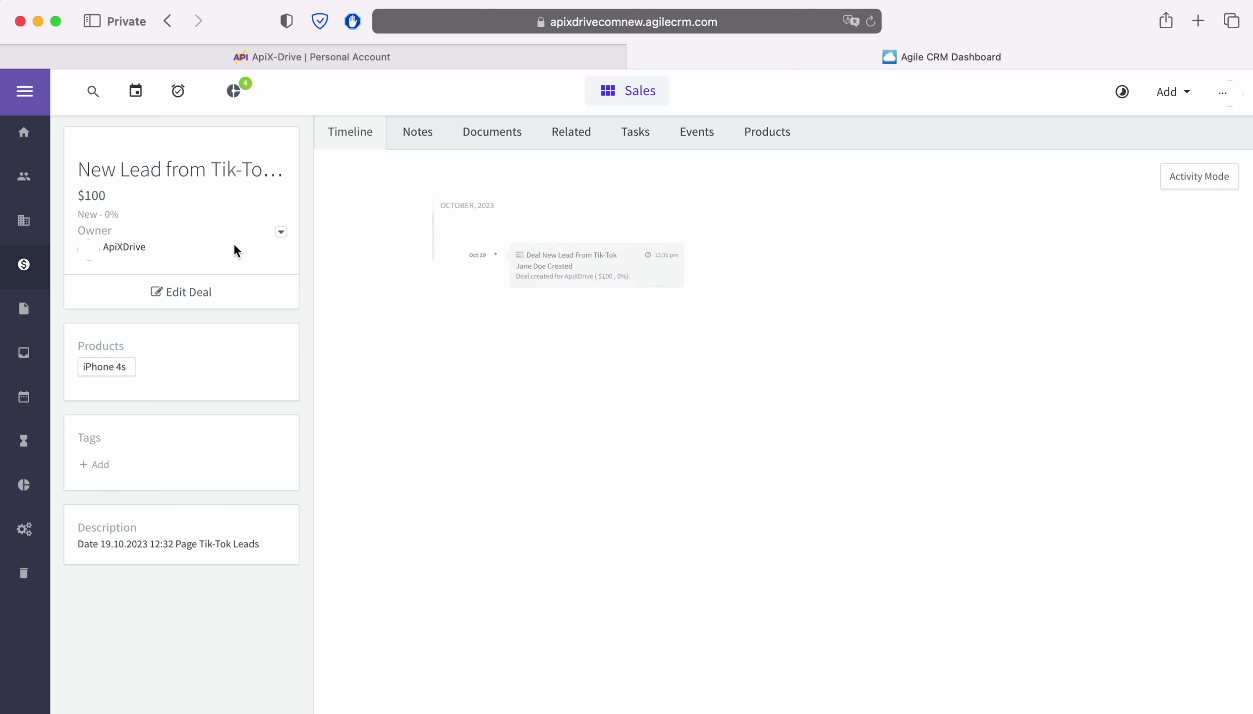
click(31, 178)
click(190, 275)
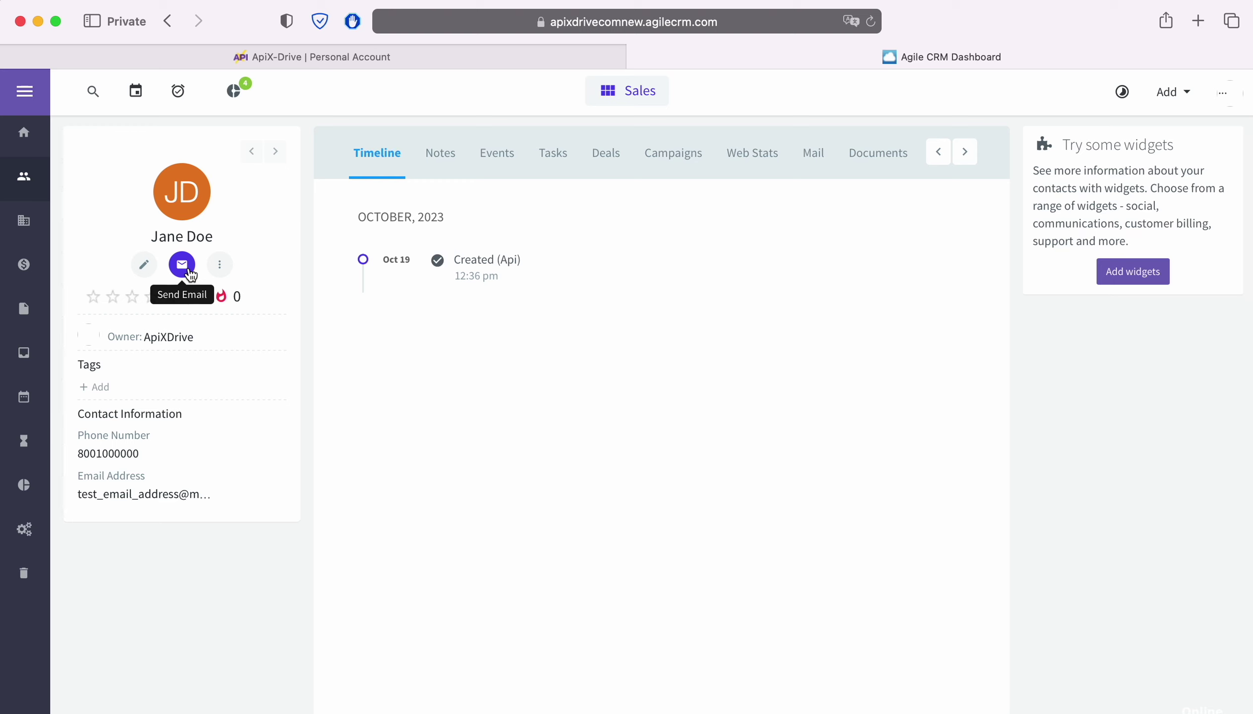
click(252, 56)
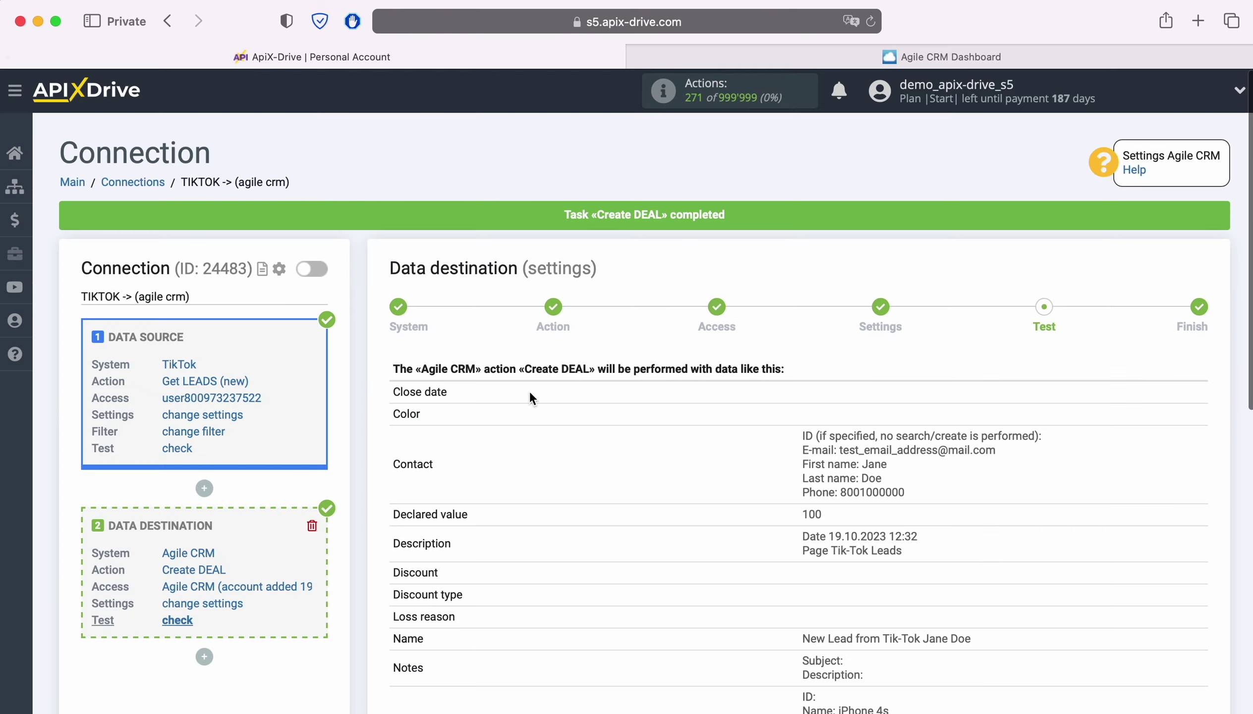
Finish the destination setup and enable automatic updates for the connection.
scroll(1125, 469, down, 5)
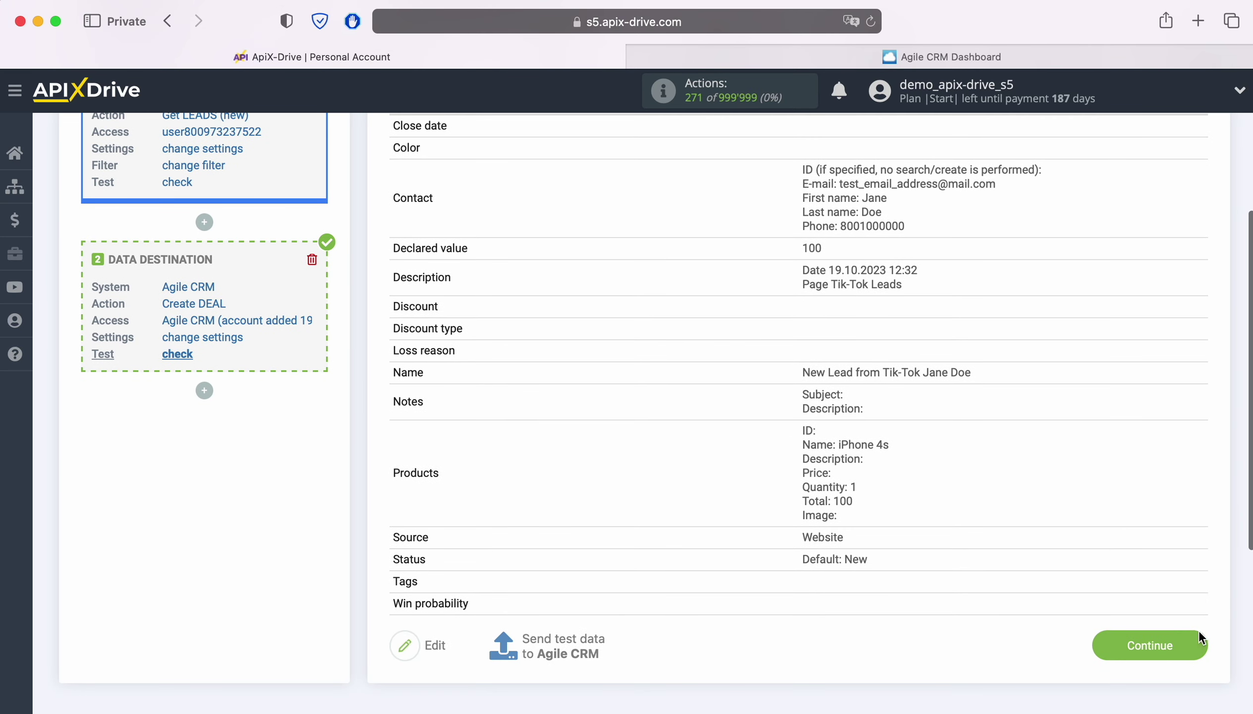
click(1193, 639)
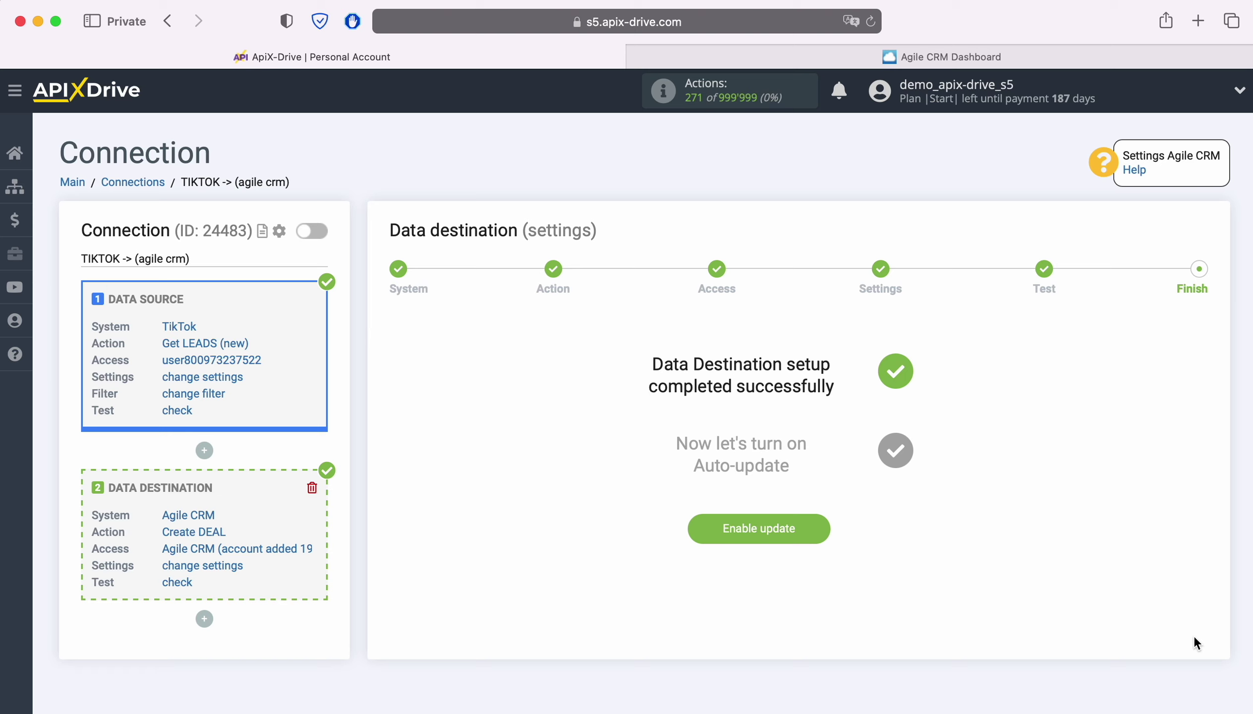
click(823, 533)
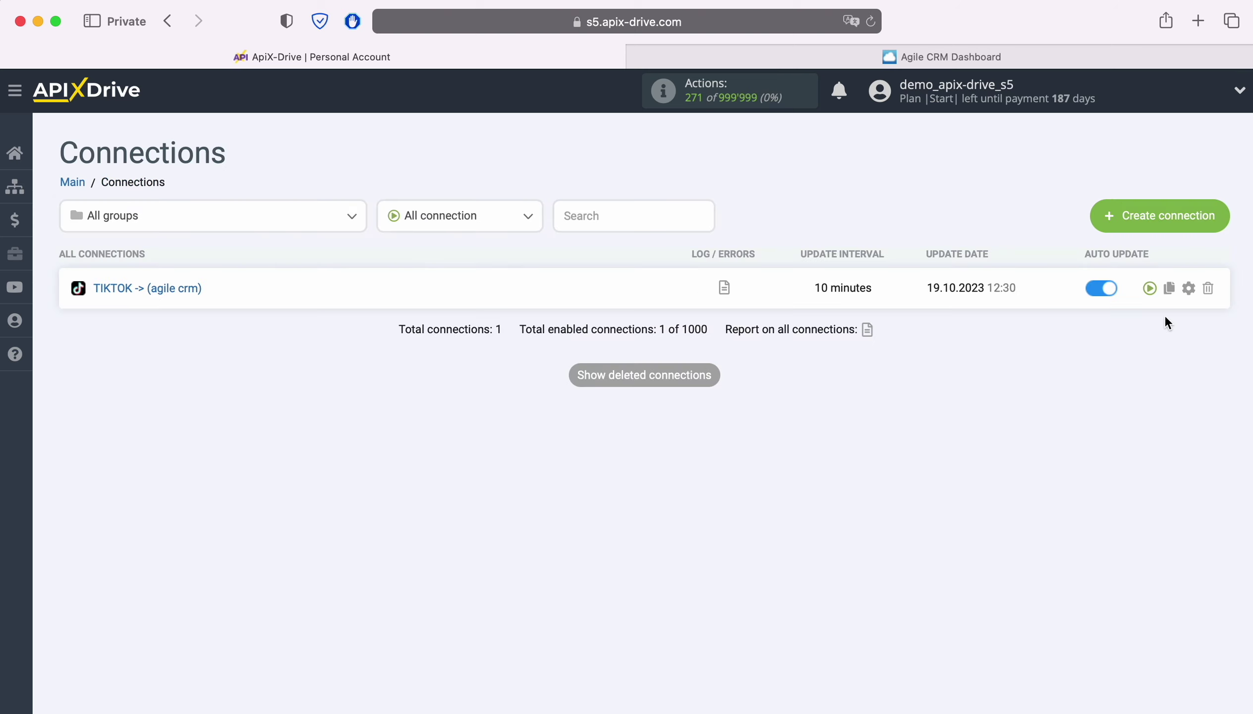
Set the connection's update interval to 5 minutes and save it.
click(1188, 288)
click(675, 401)
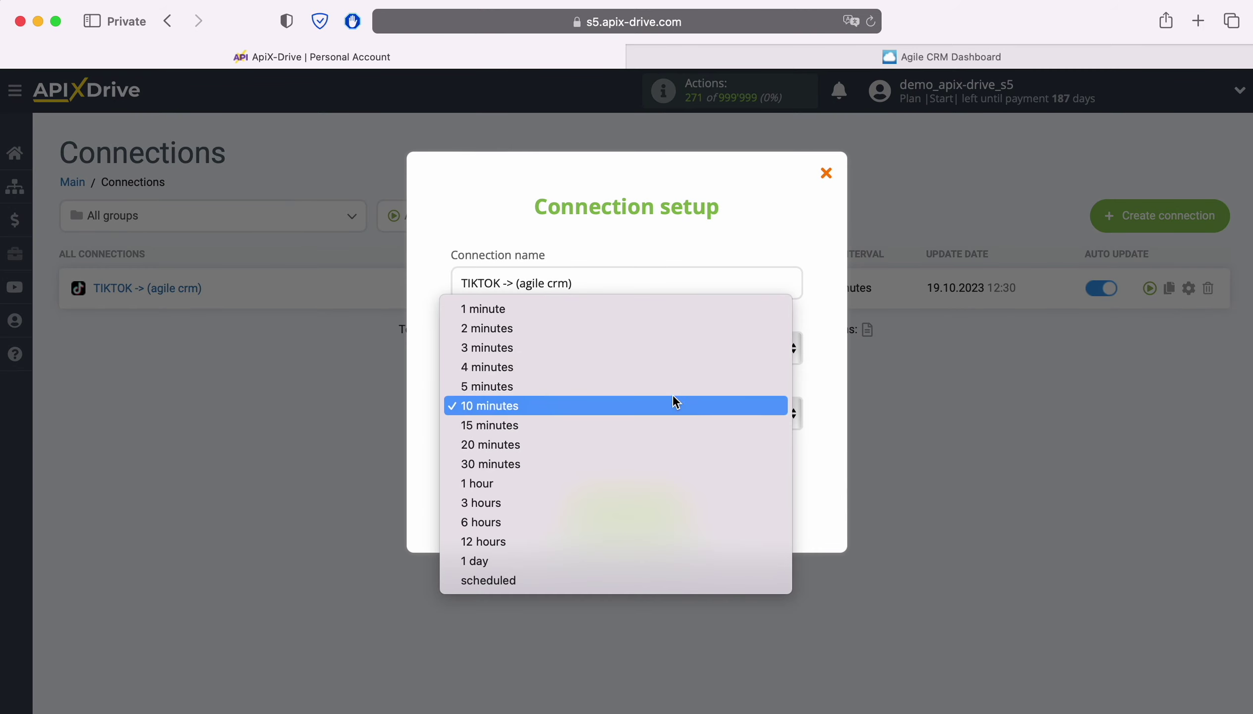
click(668, 387)
click(684, 505)
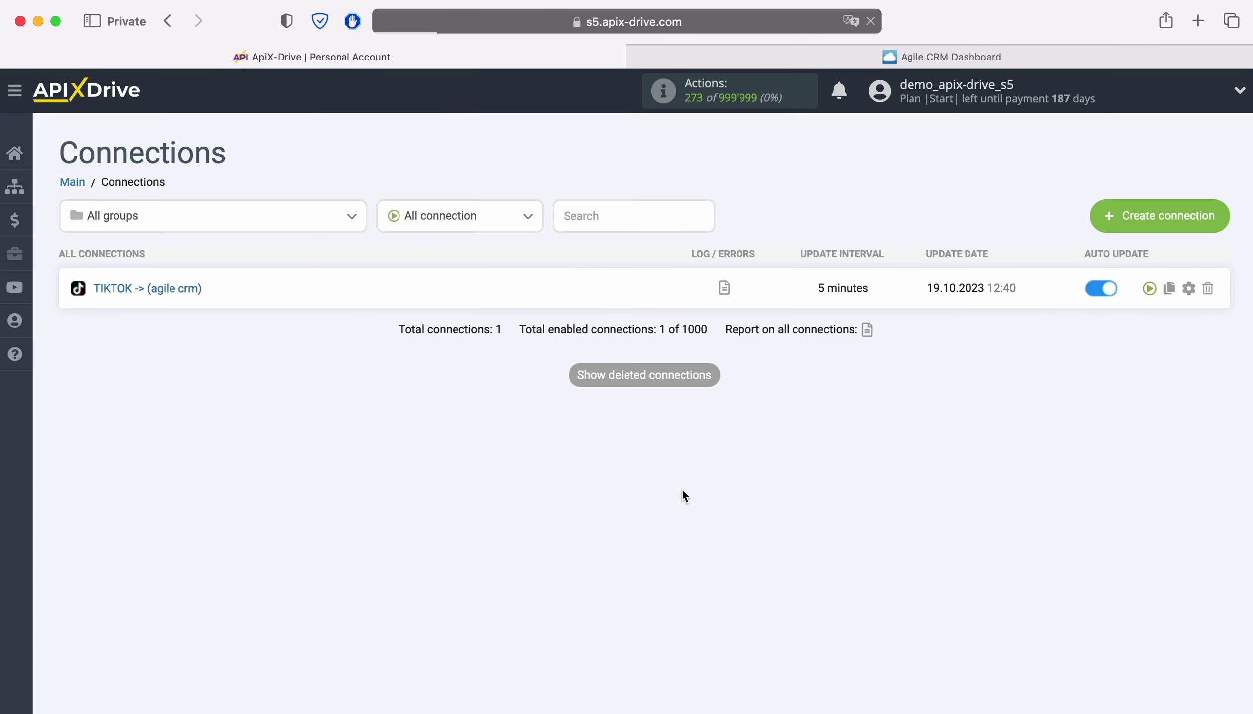